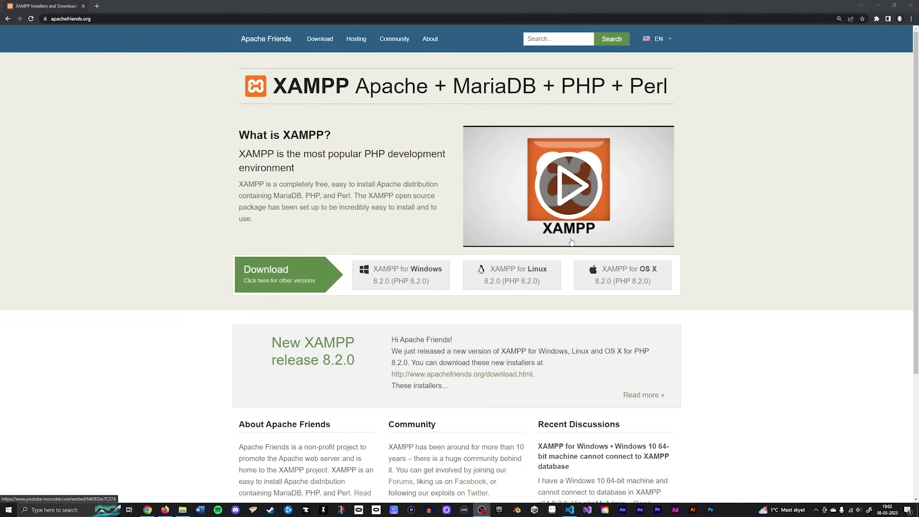
Download the latest XAMPP for Windows installer from SourceForge, accepting its privacy dialog
{"action": "left_click", "coordinate": [420, 277]}
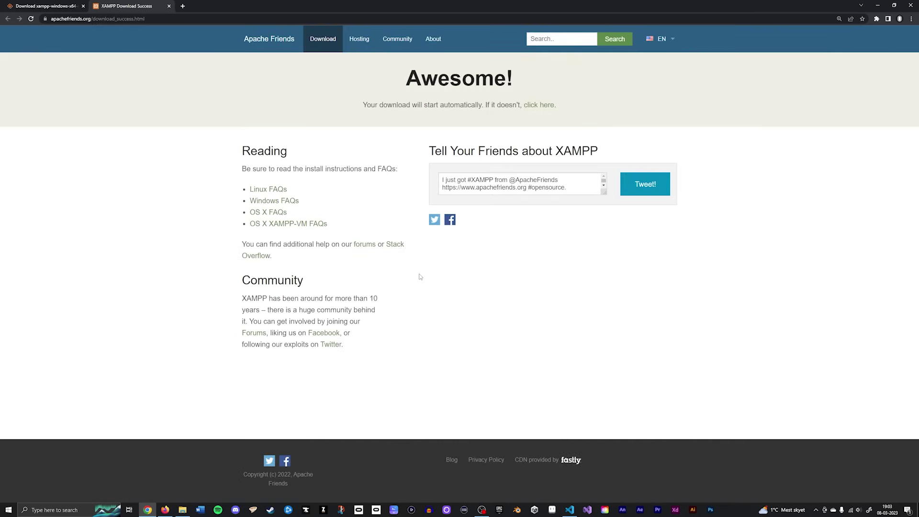
{"action": "left_click", "coordinate": [544, 106]}
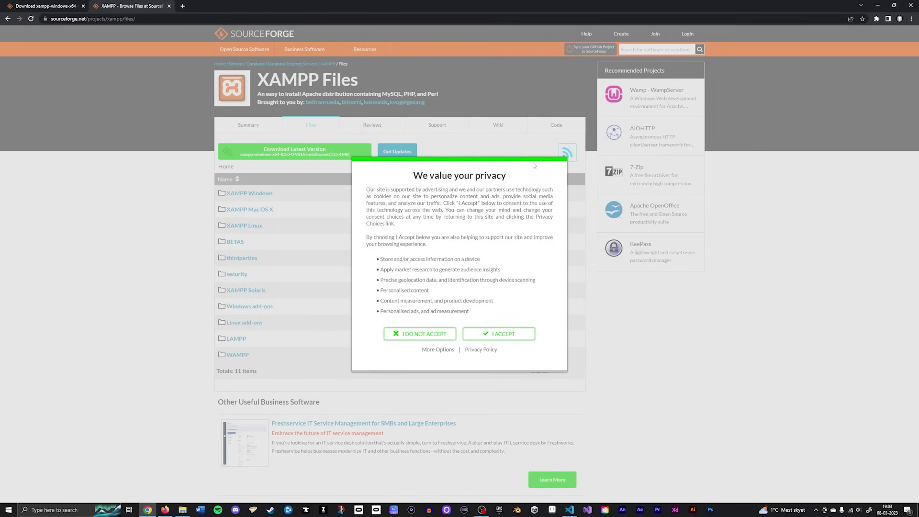
{"action": "left_click", "coordinate": [500, 335]}
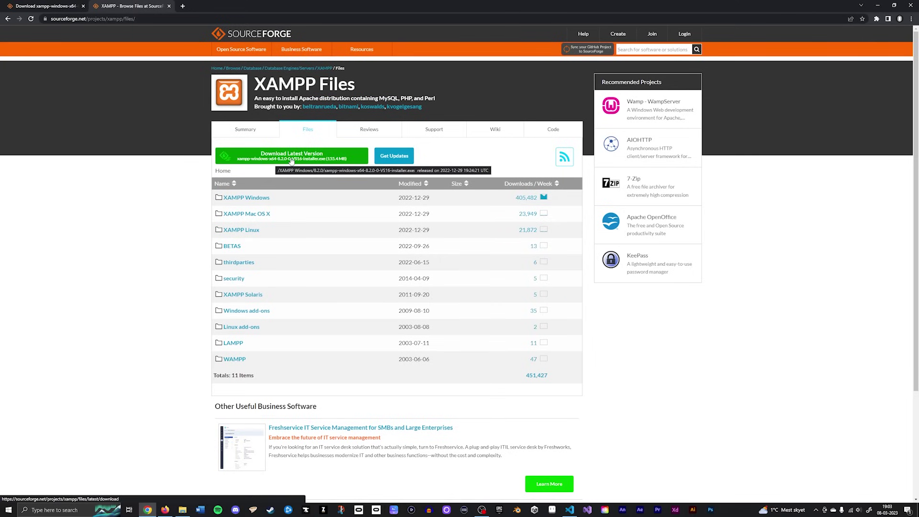
{"action": "left_click", "coordinate": [291, 158]}
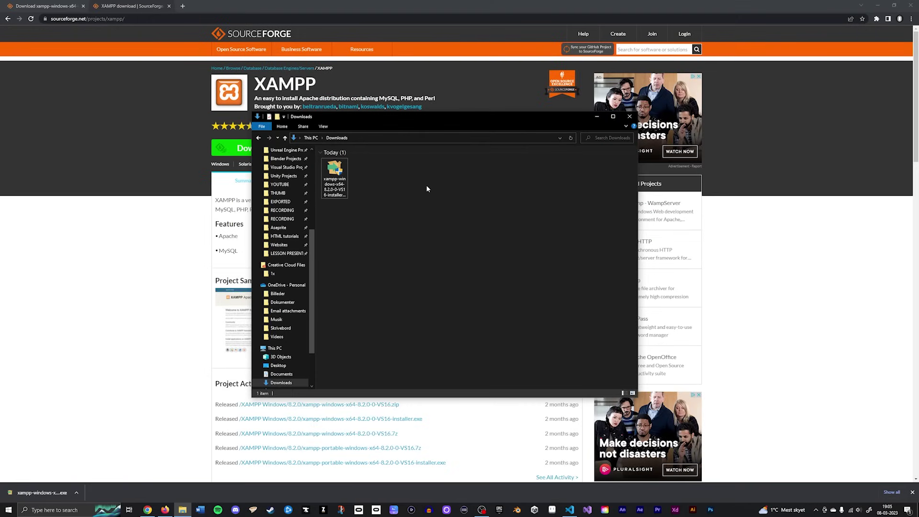
Run the downloaded xampp-windows-x64 installer from Downloads and approve the UAC prompt
{"action": "left_click", "coordinate": [338, 173]}
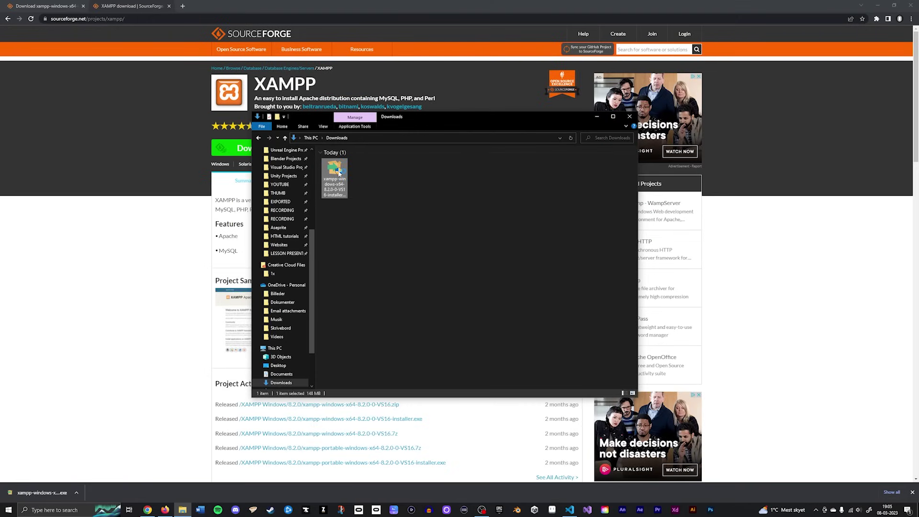
{"action": "double_click", "coordinate": [338, 173]}
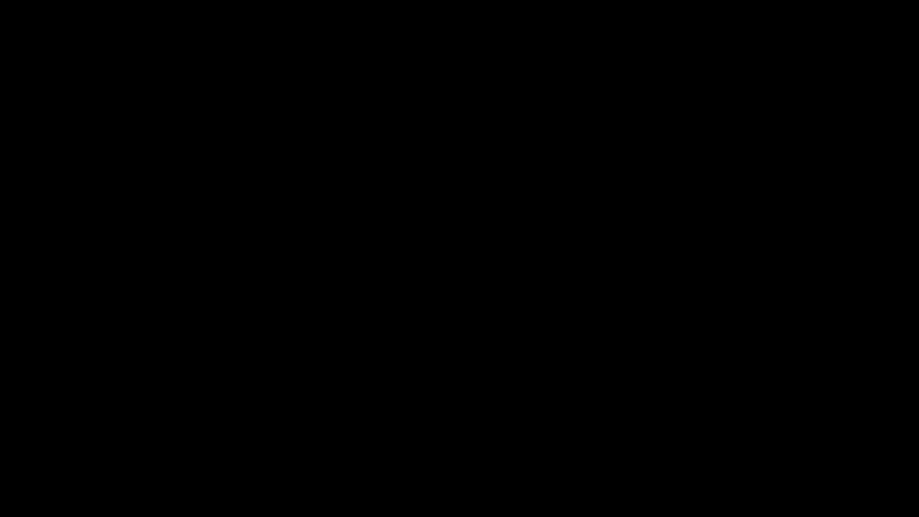
{"action": "left_click", "coordinate": [432, 303]}
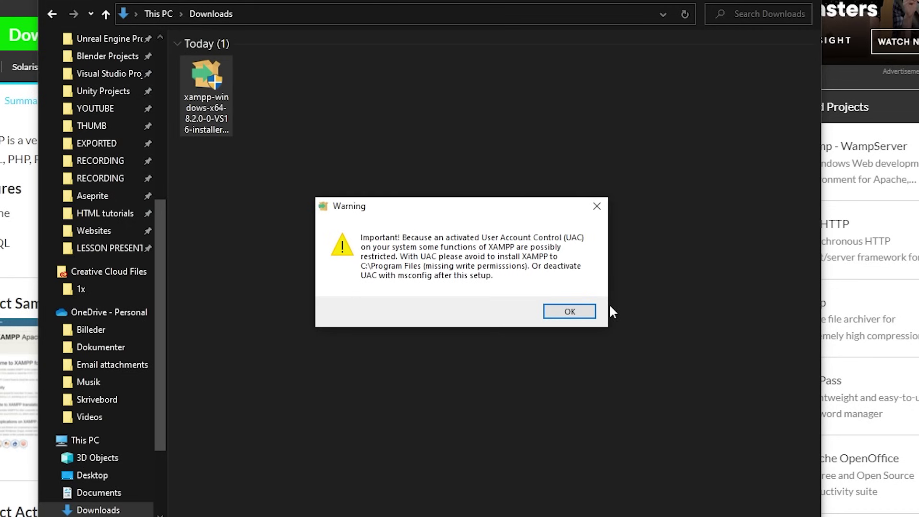
Dismiss the UAC warning, pass the welcome page, and keep all default components checked
{"action": "left_click", "coordinate": [584, 311]}
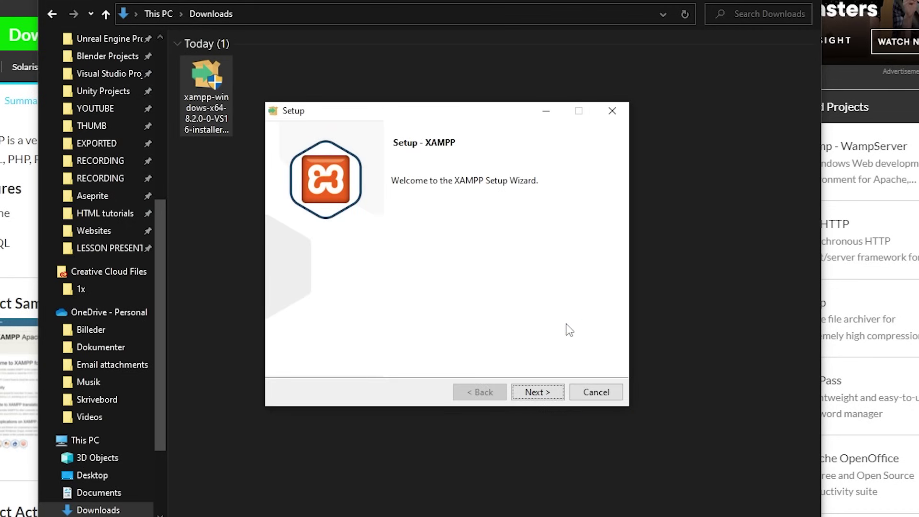
{"action": "left_click", "coordinate": [544, 392]}
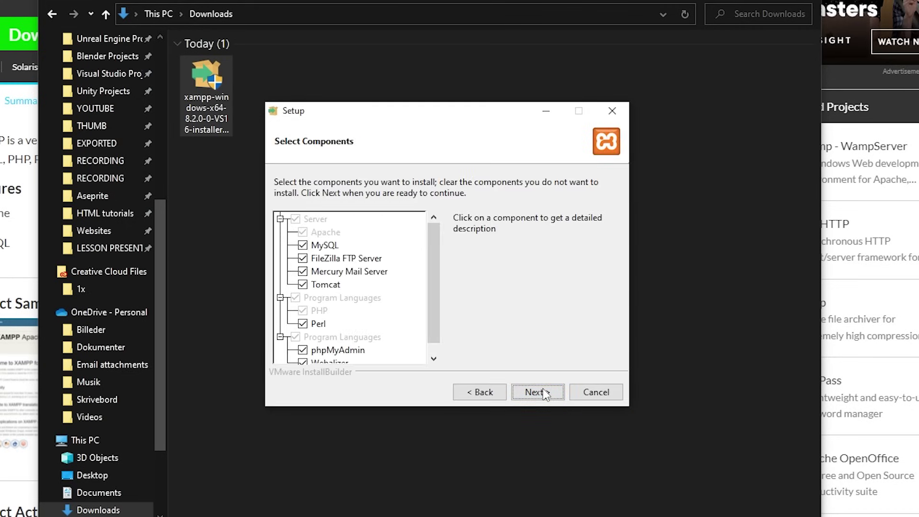
{"action": "scroll", "coordinate": [434, 252], "scroll_direction": "down", "scroll_amount": 1}
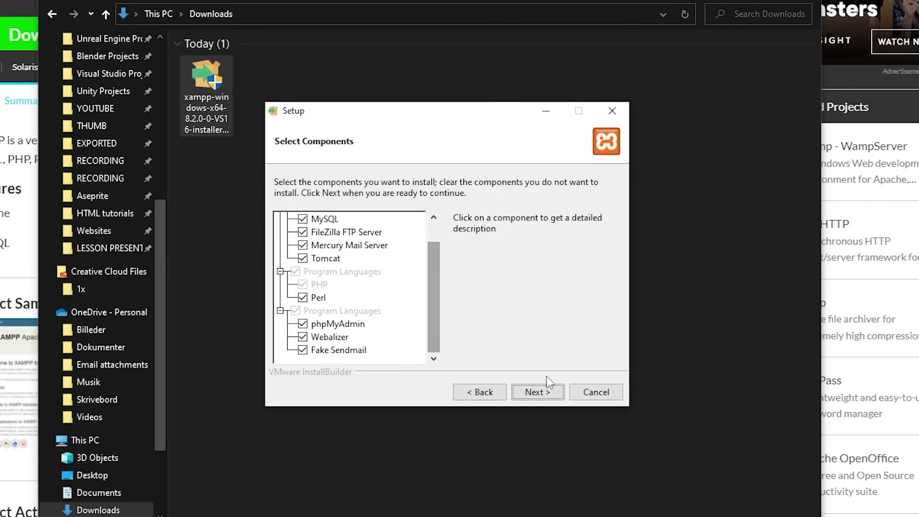
{"action": "left_click", "coordinate": [546, 390]}
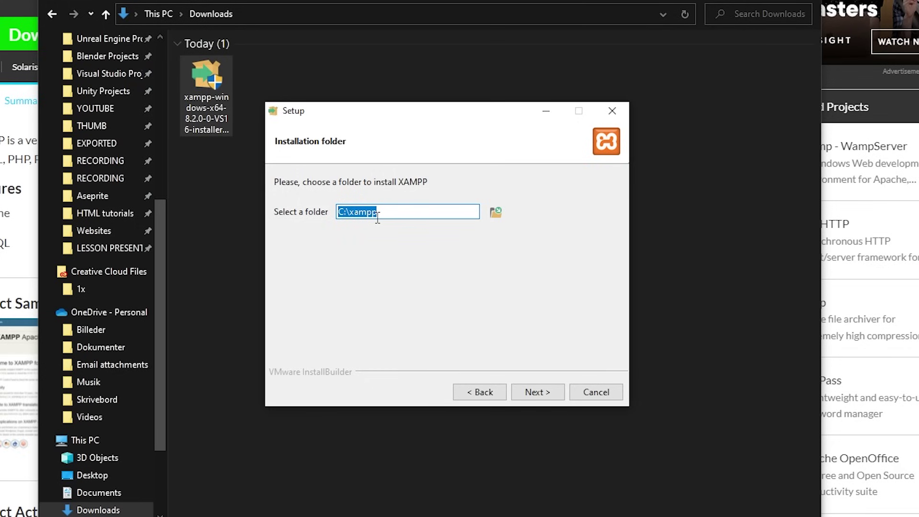
Install XAMPP to C:\xampp in English, then finish without starting the Control Panel
{"action": "left_click", "coordinate": [537, 392]}
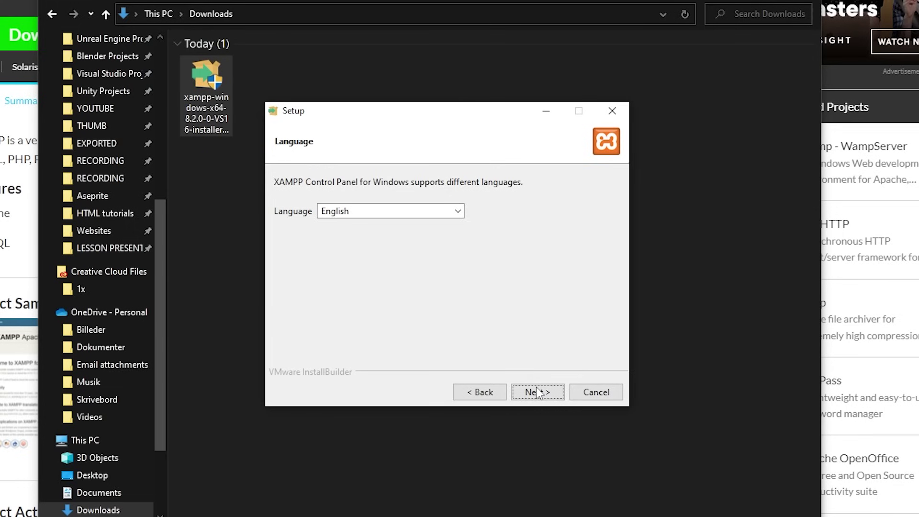
{"action": "left_click", "coordinate": [538, 394]}
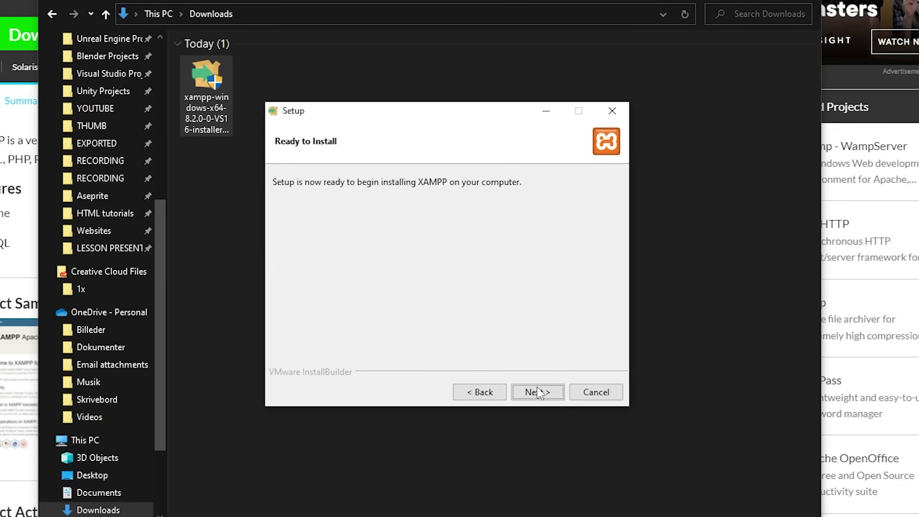
{"action": "left_click", "coordinate": [546, 394]}
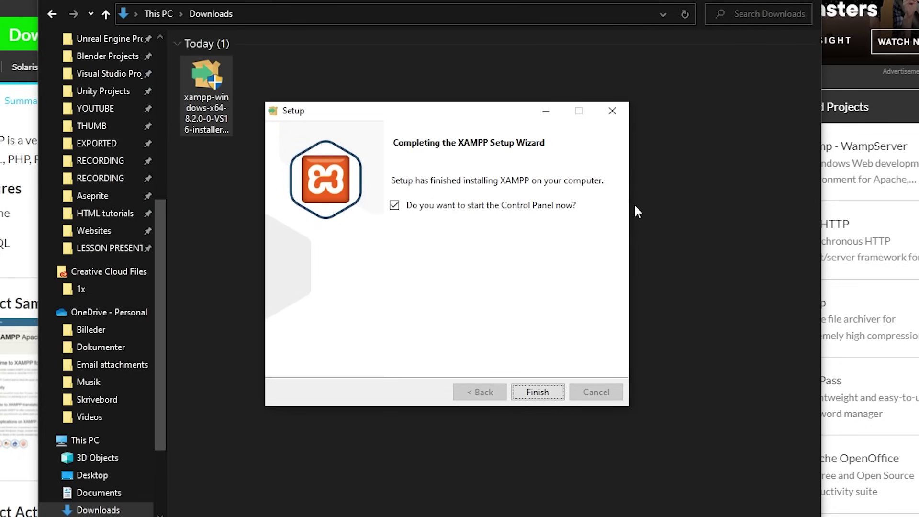
{"action": "left_click", "coordinate": [394, 205]}
{"action": "left_click", "coordinate": [538, 392]}
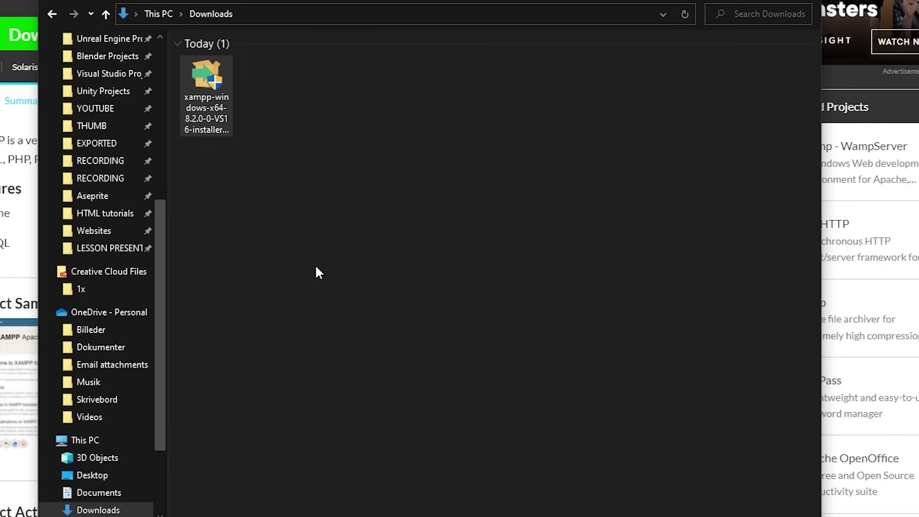
Browse This PC > Local Disk (C:) > xampp and launch xampp-control.exe
{"action": "left_click", "coordinate": [102, 438]}
{"action": "double_click", "coordinate": [290, 225]}
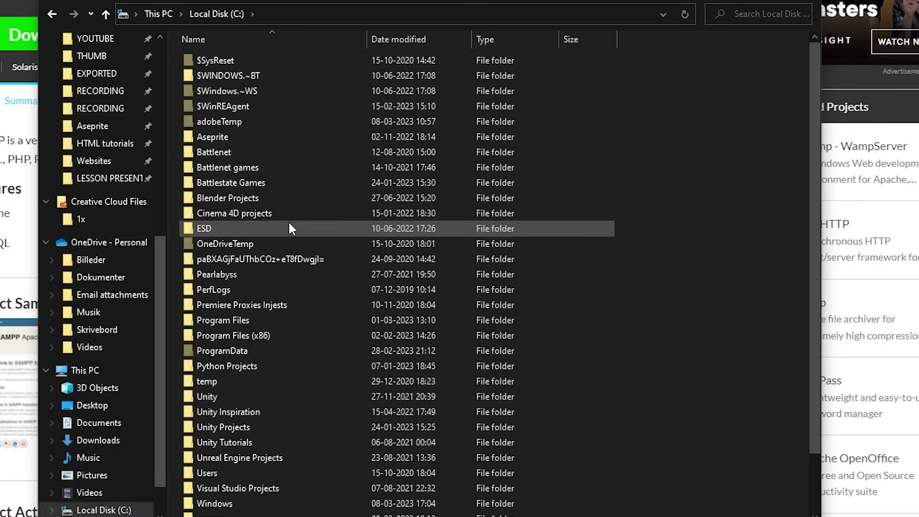
{"action": "scroll", "coordinate": [289, 223], "scroll_direction": "down", "scroll_amount": 2}
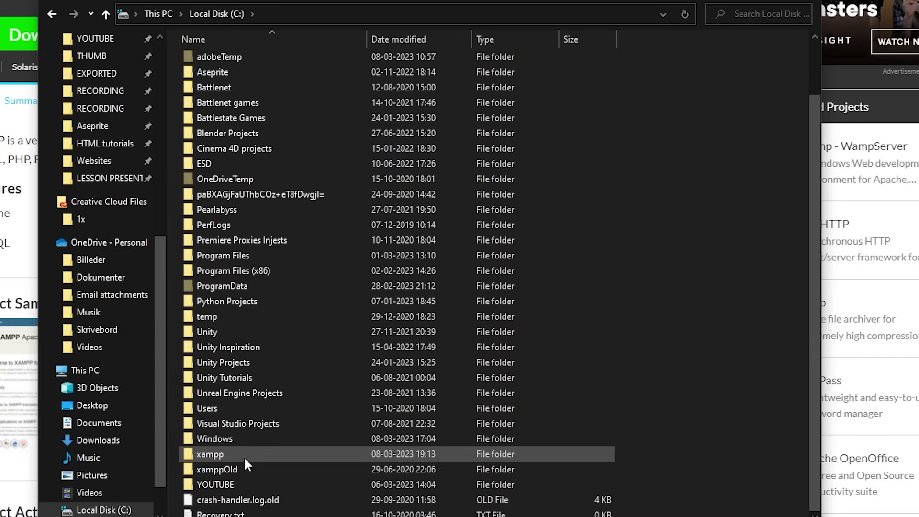
{"action": "double_click", "coordinate": [243, 455]}
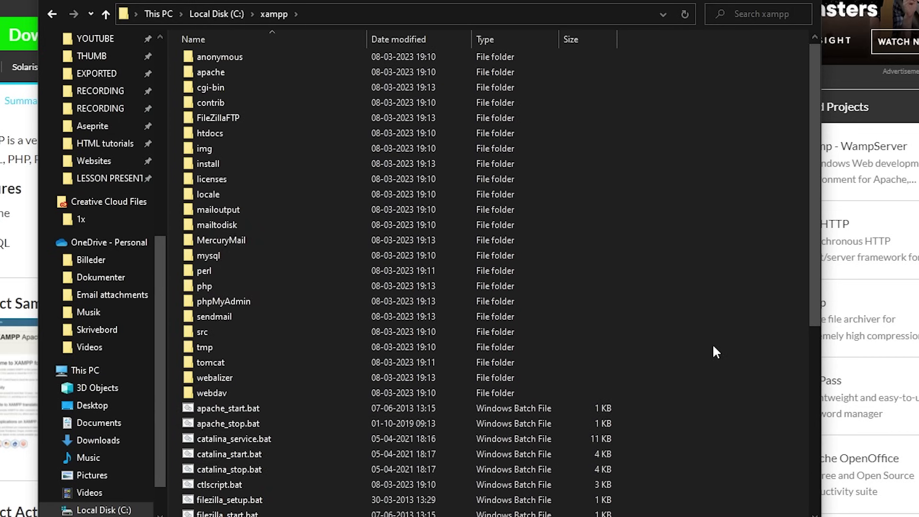
{"action": "scroll", "coordinate": [713, 347], "scroll_direction": "down", "scroll_amount": 5}
{"action": "scroll", "coordinate": [712, 344], "scroll_direction": "down", "scroll_amount": 3}
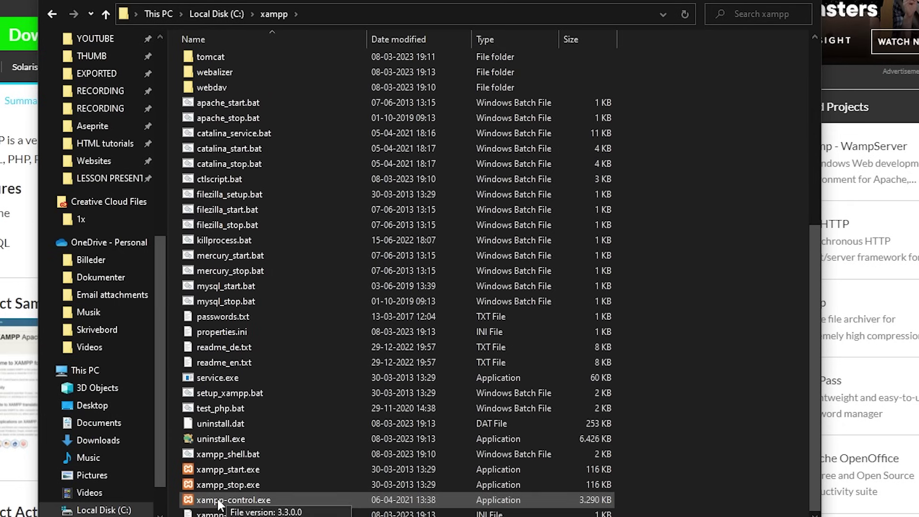
{"action": "left_click", "coordinate": [257, 507]}
{"action": "double_click", "coordinate": [257, 506]}
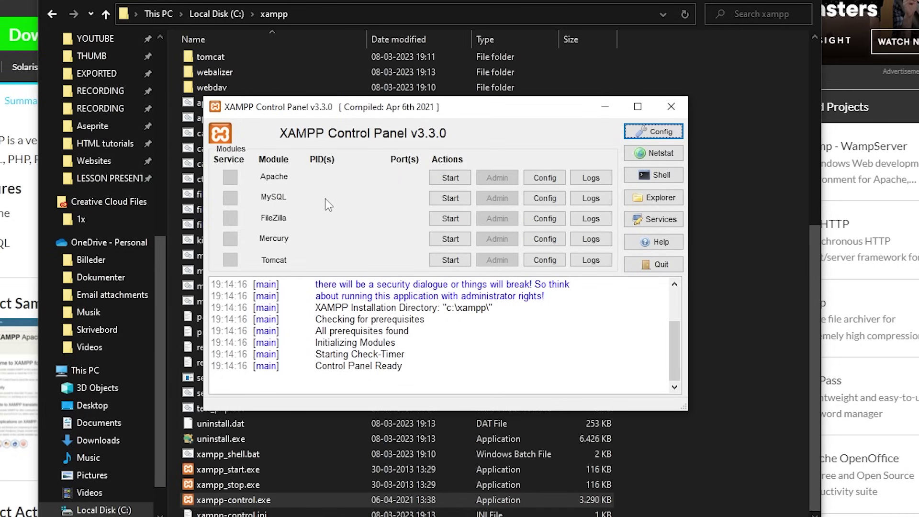
Start Apache and MySQL, pin the Control Panel to the taskbar, and return to the xampp folder
{"action": "left_click", "coordinate": [450, 177]}
{"action": "left_click", "coordinate": [449, 197]}
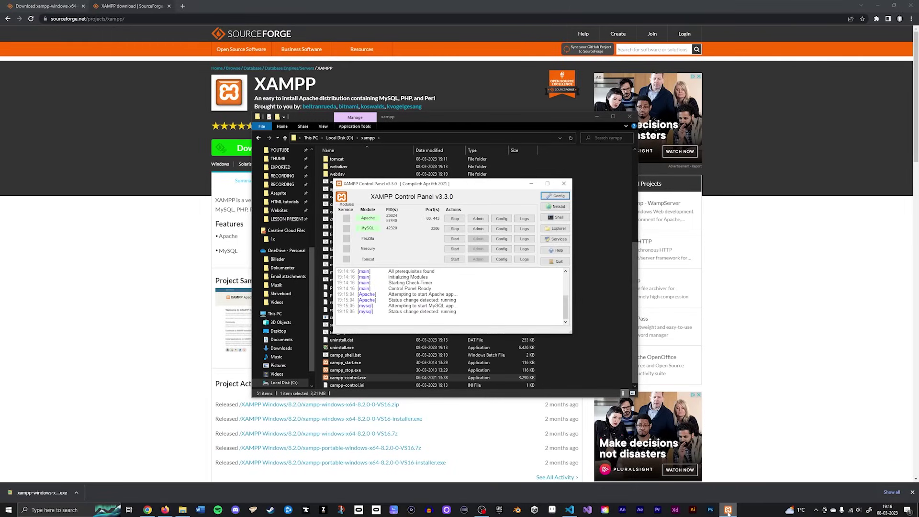
{"action": "mouse_move", "coordinate": [728, 511]}
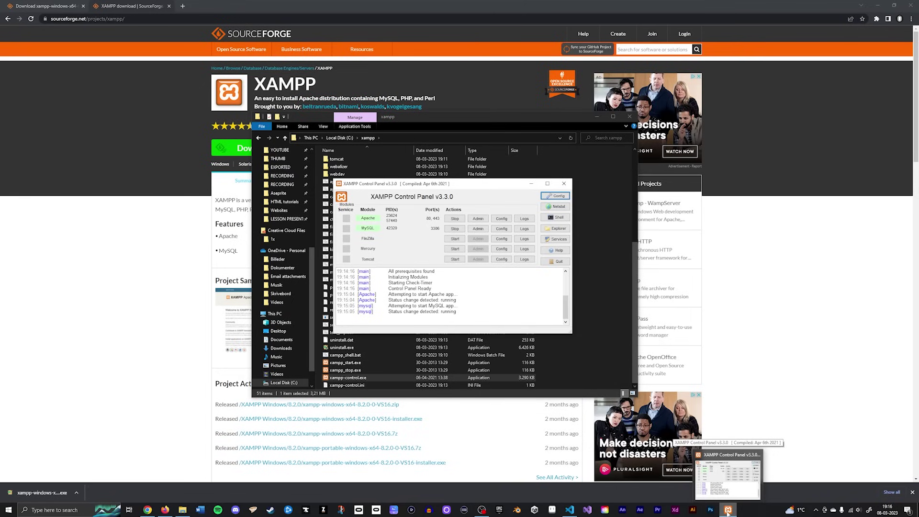
{"action": "right_click", "coordinate": [727, 511]}
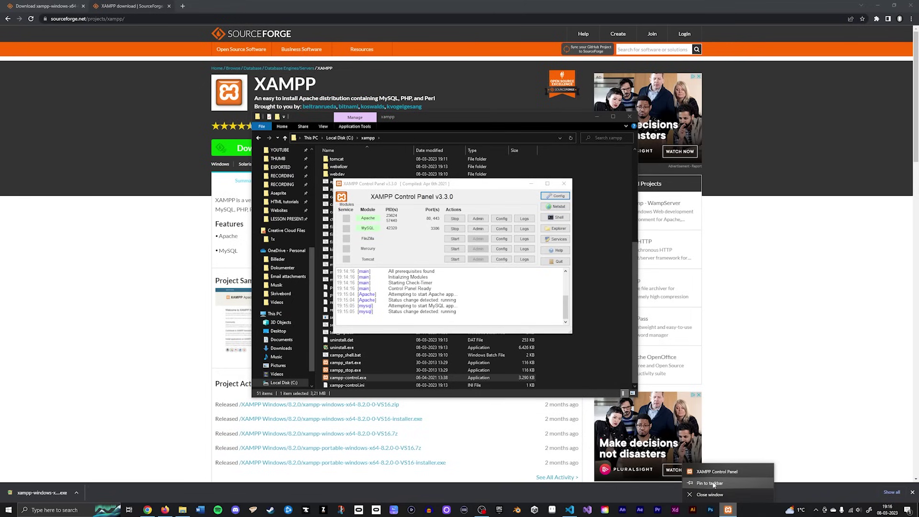
{"action": "left_click", "coordinate": [713, 483]}
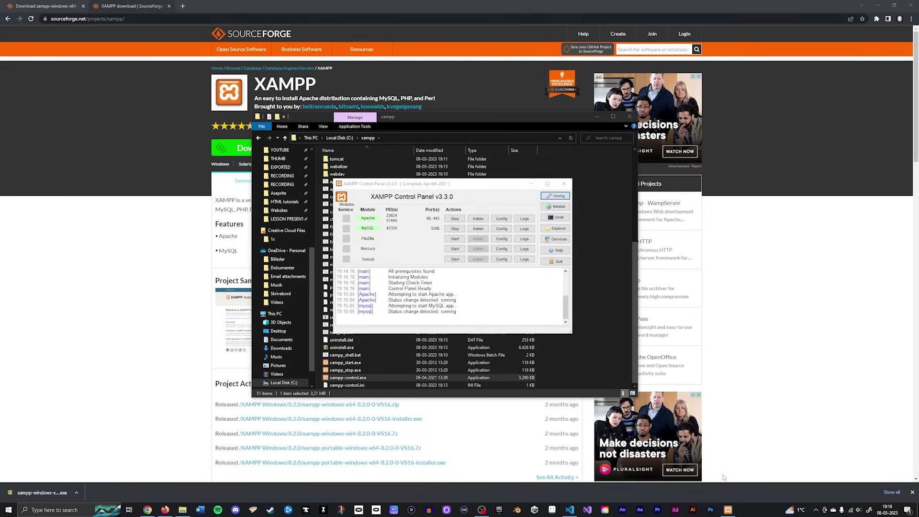
{"action": "left_click", "coordinate": [526, 120]}
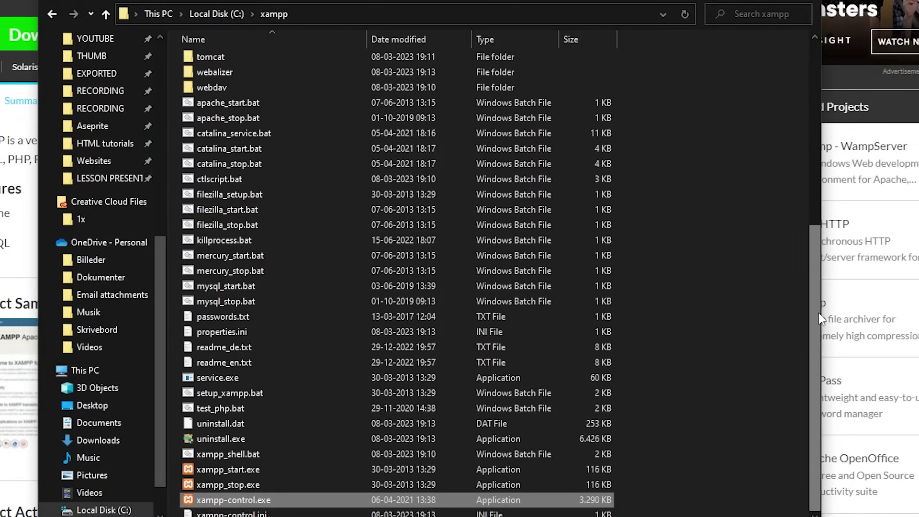
Scroll to the top of the C:\xampp folder and open htdocs
{"action": "left_click_drag", "start_coordinate": [813, 309], "coordinate": [814, 84]}
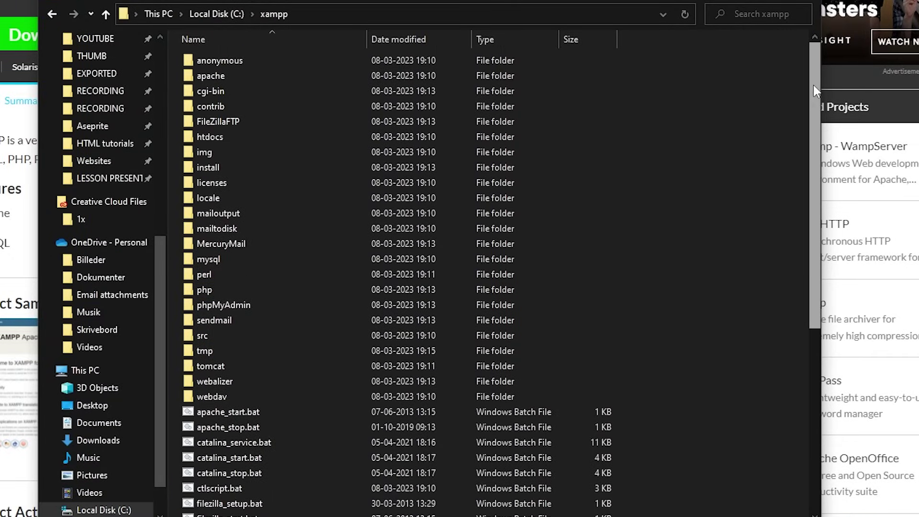
{"action": "double_click", "coordinate": [241, 139]}
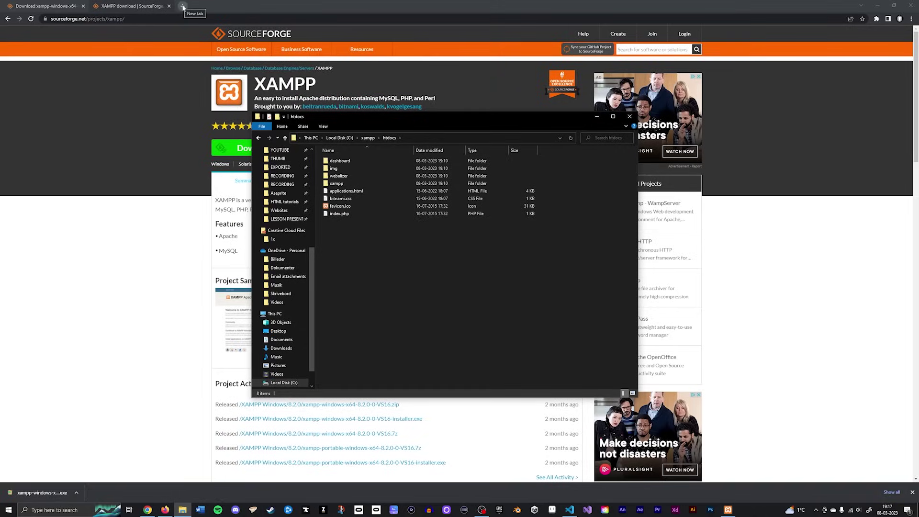
Load localhost in a new Chrome tab to see the XAMPP welcome page
{"action": "left_click", "coordinate": [183, 7]}
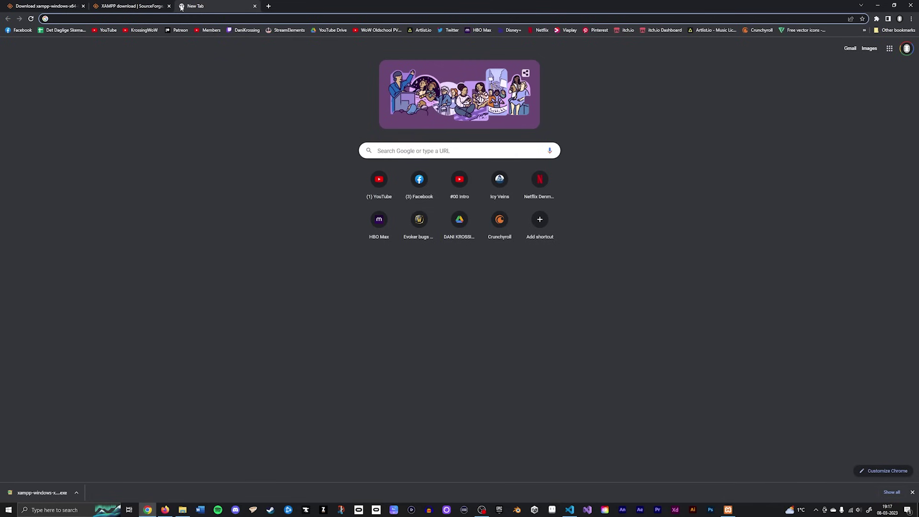
{"action": "type", "text": "localhost"}
{"action": "key", "text": "Return"}
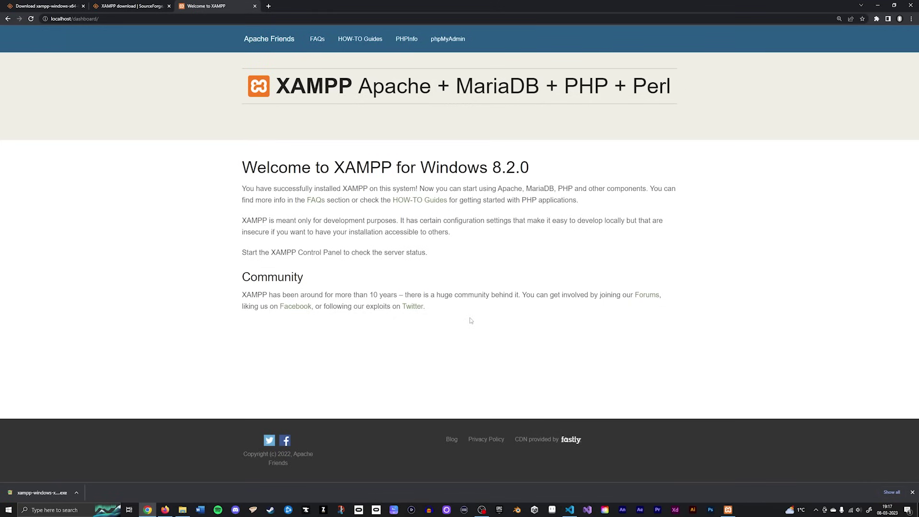
Select all eight default items in htdocs and delete them
{"action": "left_click", "coordinate": [184, 511]}
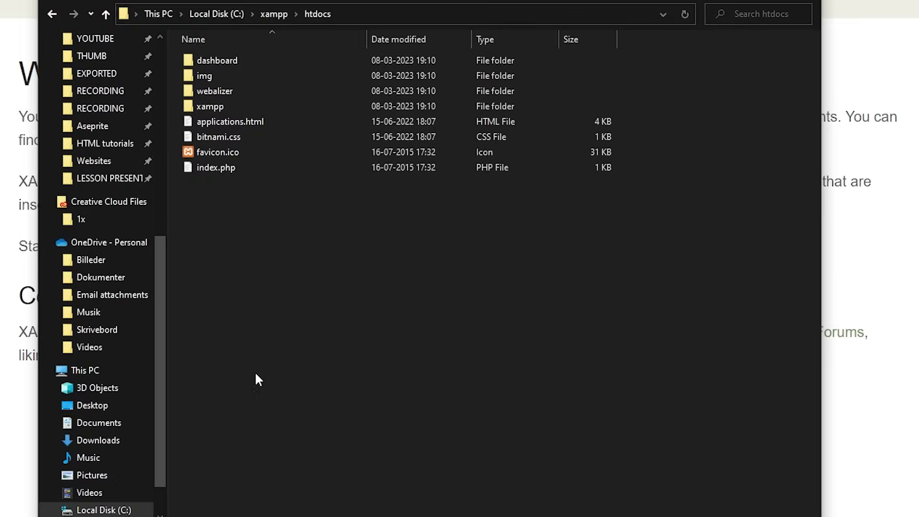
{"action": "left_click_drag", "start_coordinate": [358, 314], "coordinate": [351, 145]}
{"action": "left_click_drag", "start_coordinate": [241, 33], "coordinate": [241, 27]}
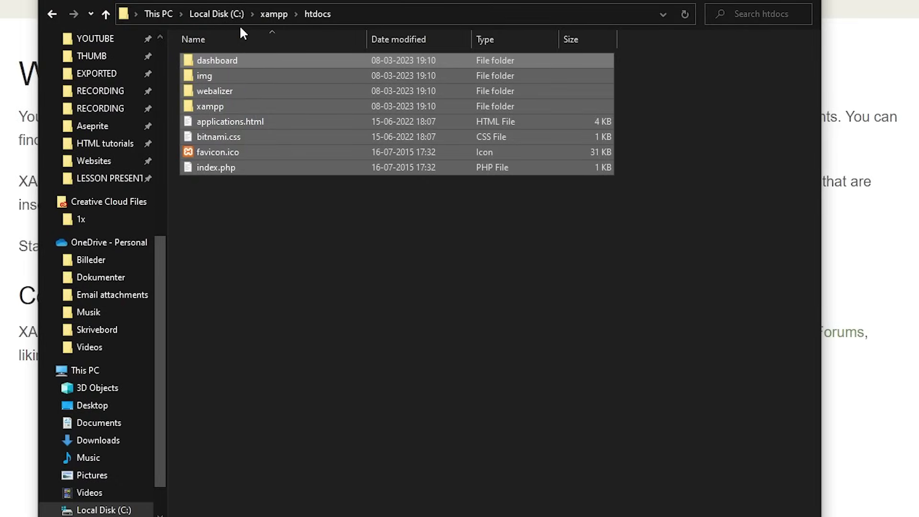
{"action": "key", "text": "Delete"}
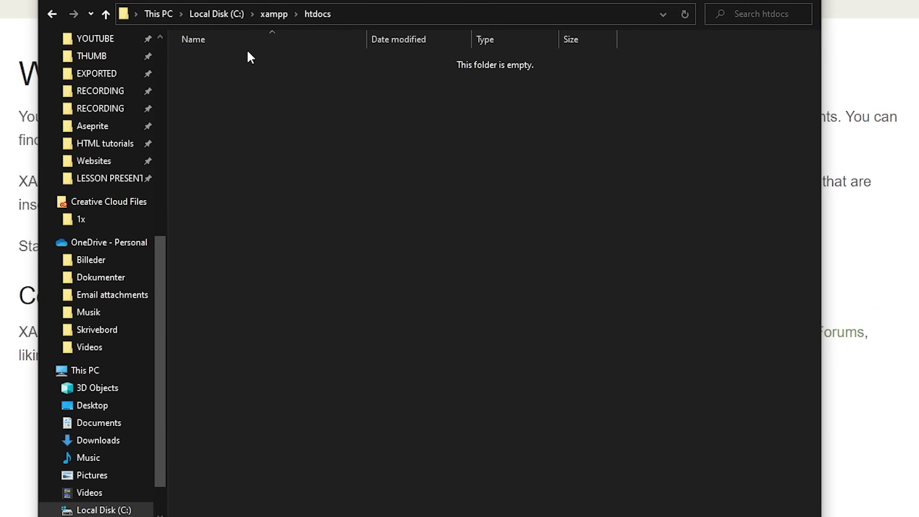
Add a new folder named MyWebsite in the empty htdocs folder via New > Folder
{"action": "right_click", "coordinate": [254, 90]}
{"action": "mouse_move", "coordinate": [397, 280]}
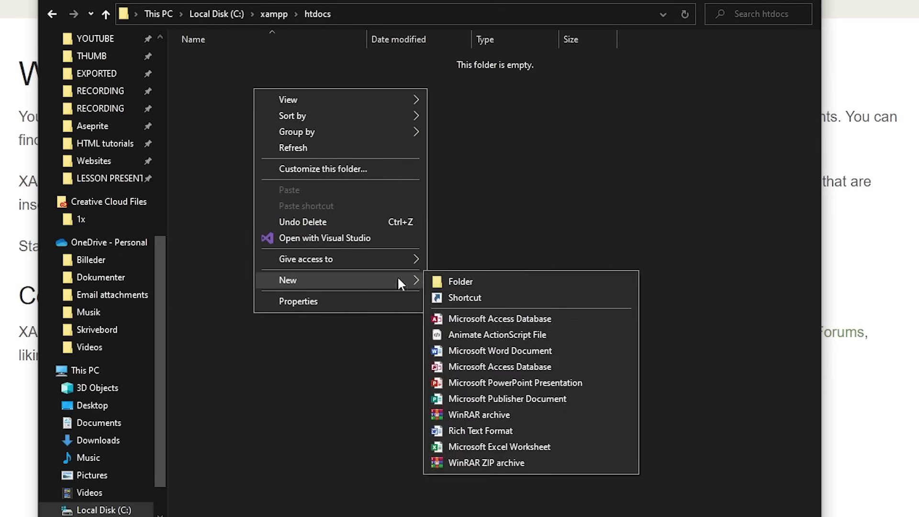
{"action": "left_click", "coordinate": [470, 282]}
{"action": "type", "text": "M"}
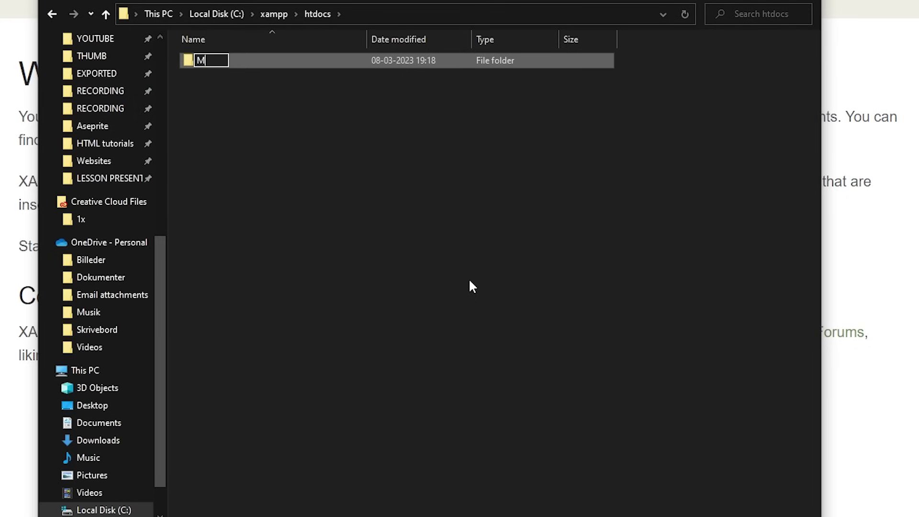
{"action": "type", "text": "yWebsite"}
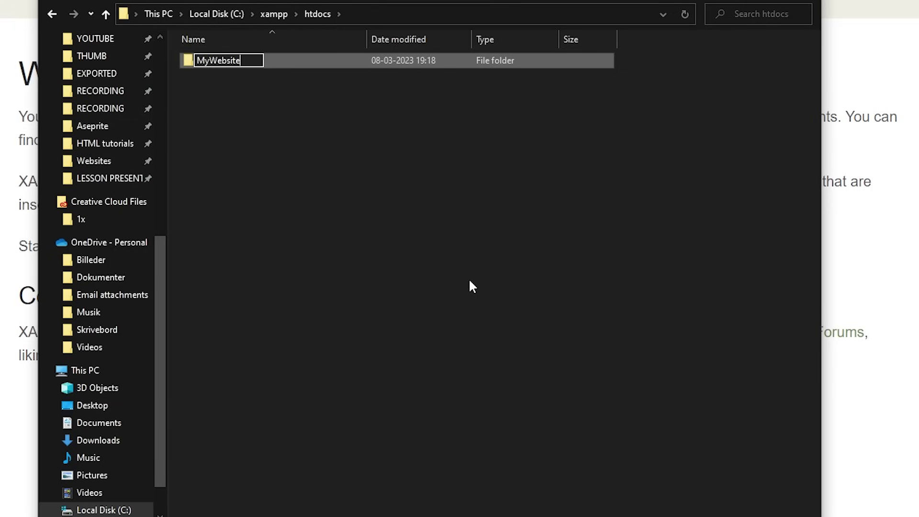
{"action": "key", "text": "Return"}
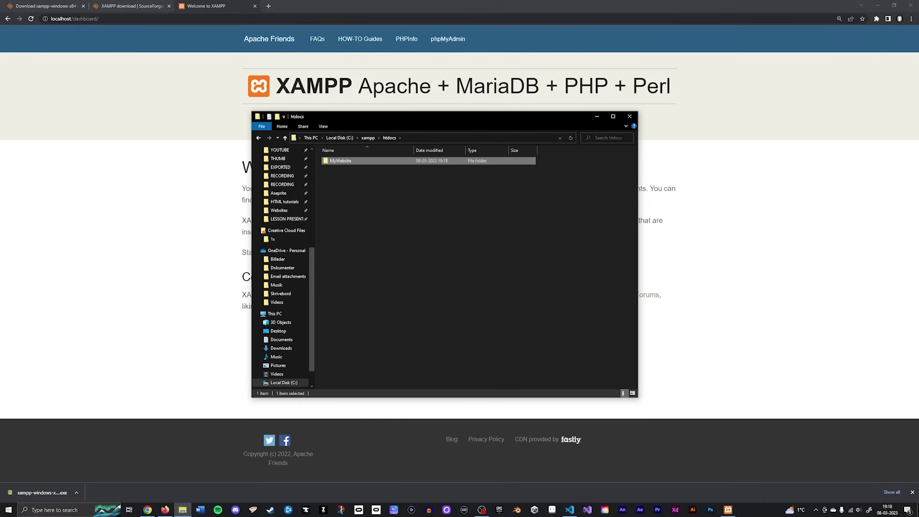
Trim the address back to localhost to show the root folder listing
{"action": "left_click", "coordinate": [149, 19]}
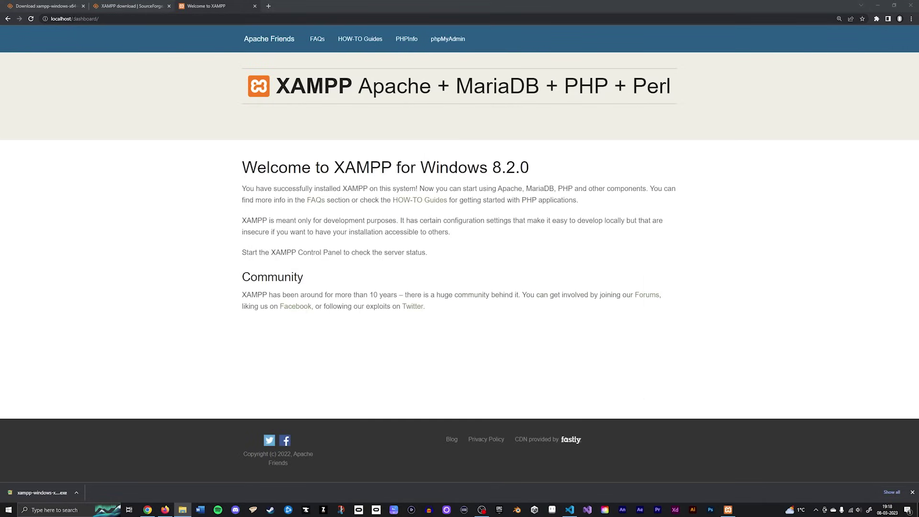
{"action": "key", "text": "BackSpace"}
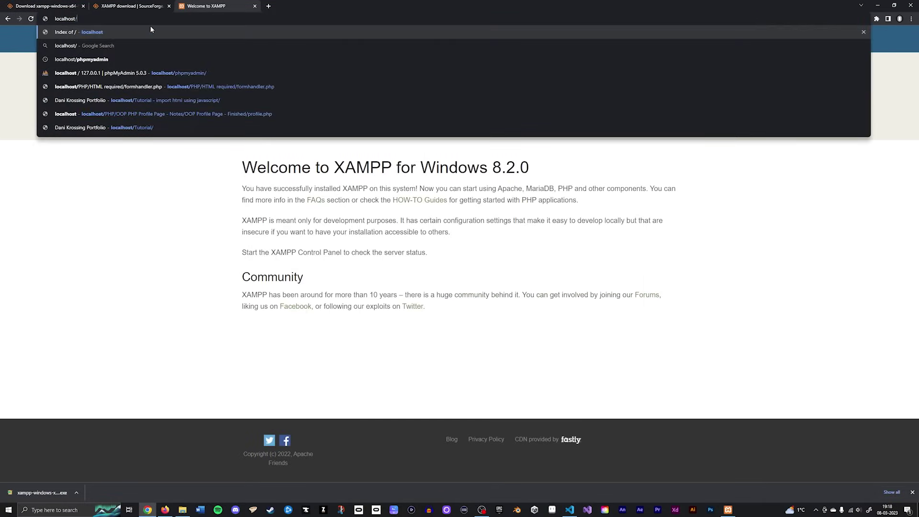
{"action": "key", "text": "Return"}
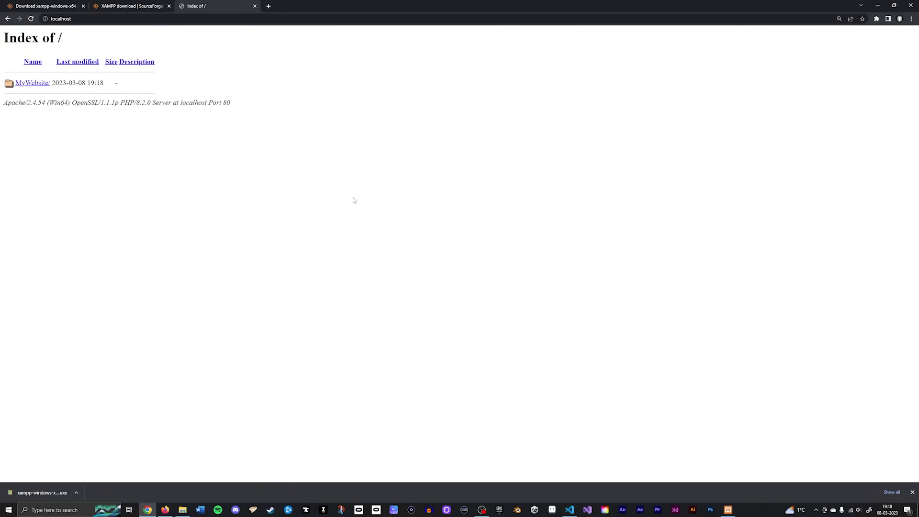
Create a second folder named MySecondWebsite in htdocs
{"action": "left_click", "coordinate": [182, 510]}
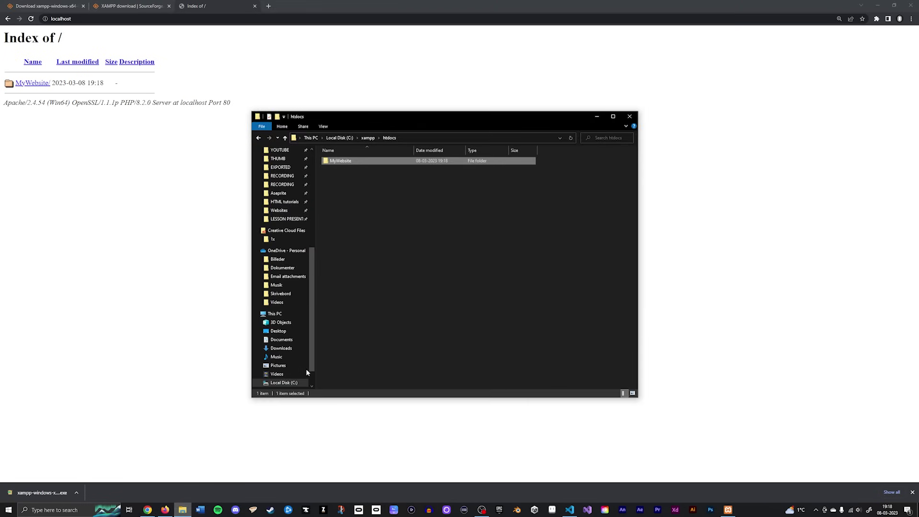
{"action": "right_click", "coordinate": [361, 199]}
{"action": "mouse_move", "coordinate": [407, 294]}
{"action": "left_click", "coordinate": [450, 295]}
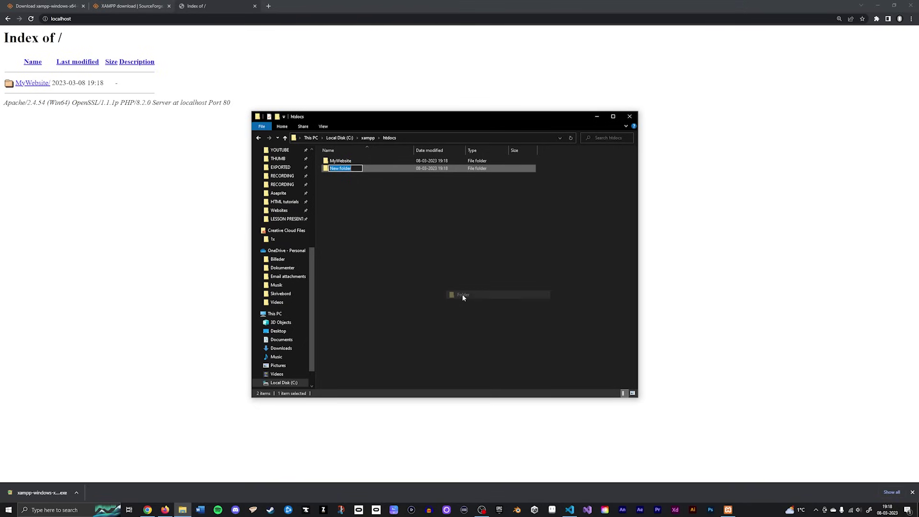
{"action": "type", "text": "MySe"}
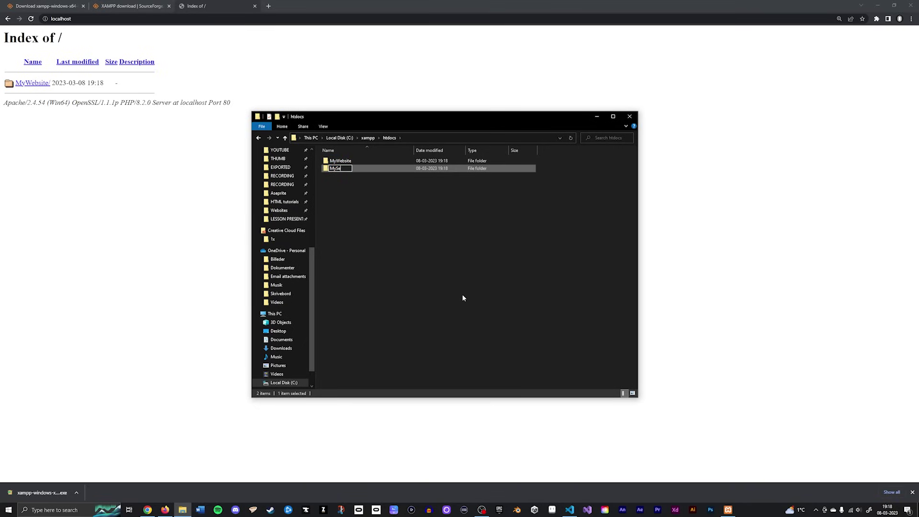
{"action": "type", "text": "condWebsite"}
{"action": "key", "text": "Return"}
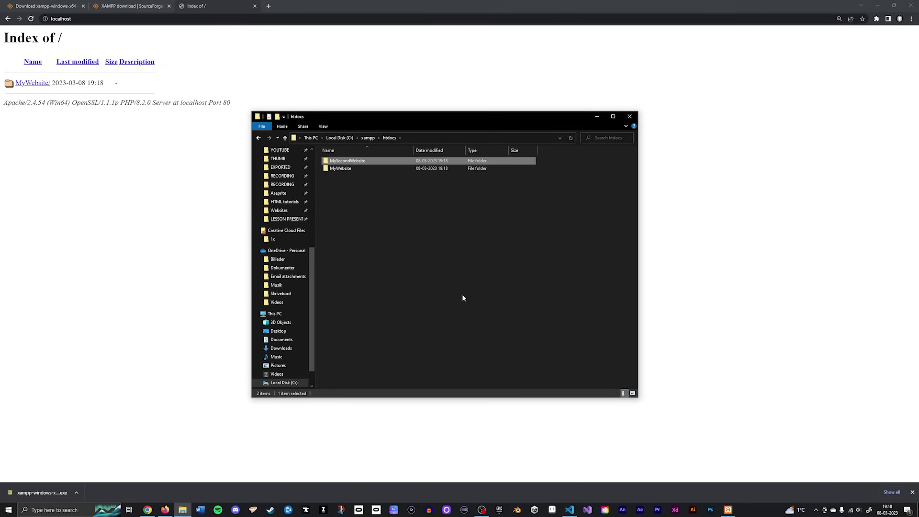
Reload localhost, open the empty MyWebsite/ listing, and switch to VS Code's blank file
{"action": "left_click", "coordinate": [61, 19]}
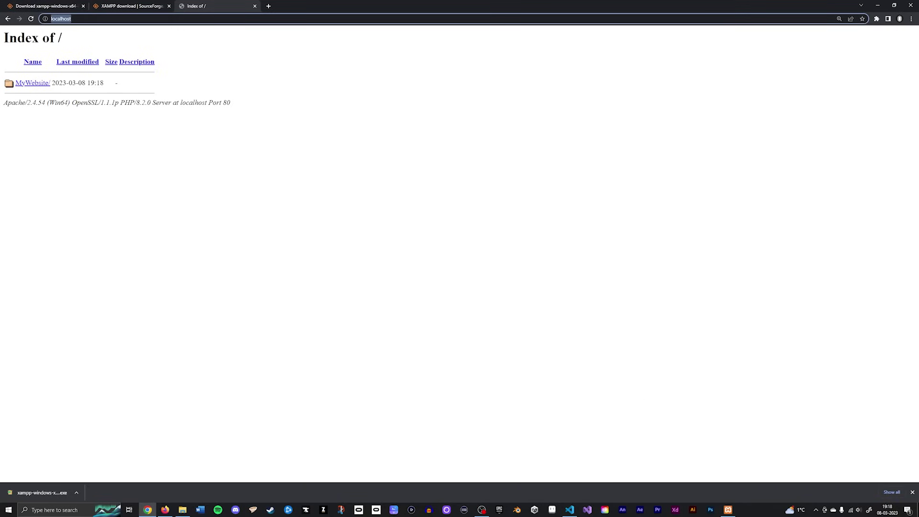
{"action": "key", "text": "Return"}
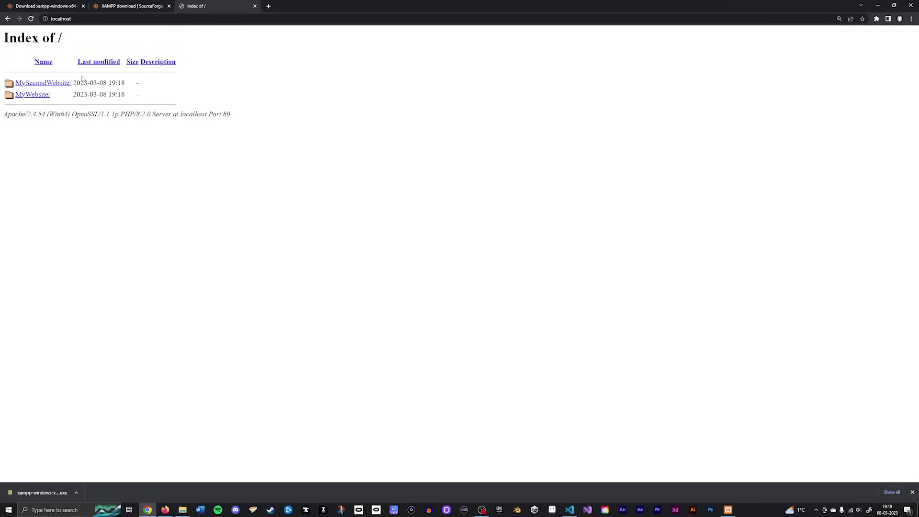
{"action": "left_click", "coordinate": [40, 95]}
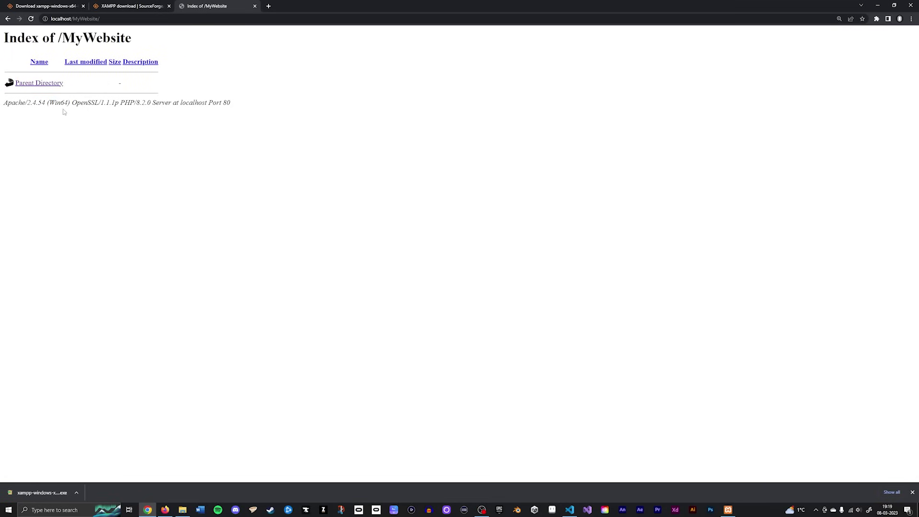
{"action": "key", "text": "alt+Tab"}
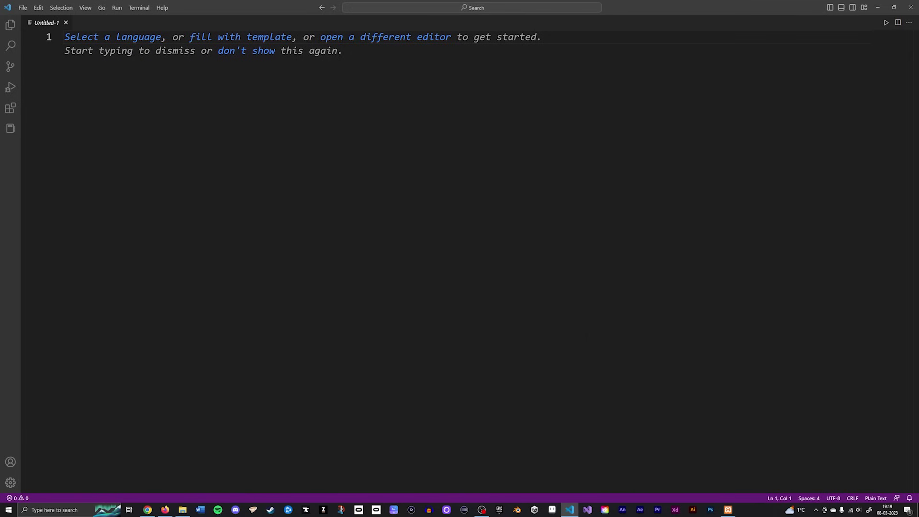
Start saving the new file and browse to the xampp folder on the C: drive
{"action": "key", "text": "ctrl+s"}
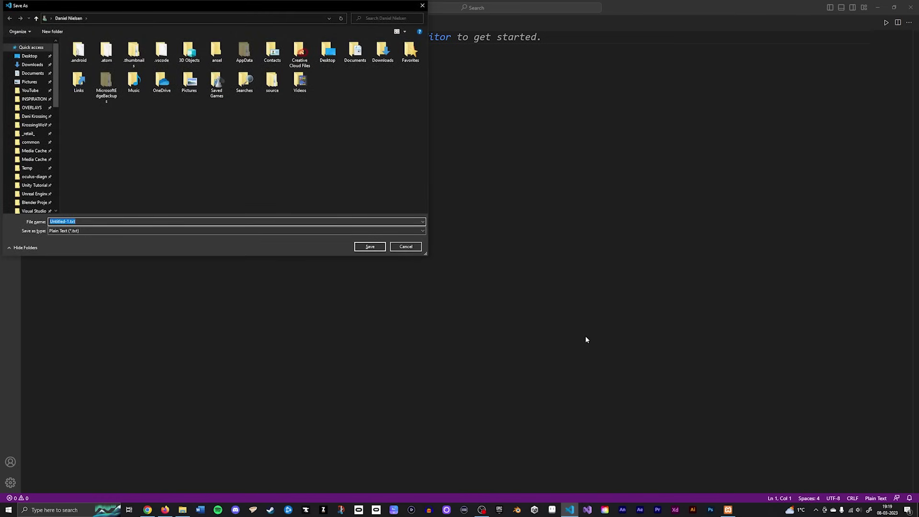
{"action": "left_click_drag", "start_coordinate": [56, 98], "coordinate": [58, 184]}
{"action": "left_click", "coordinate": [41, 154]}
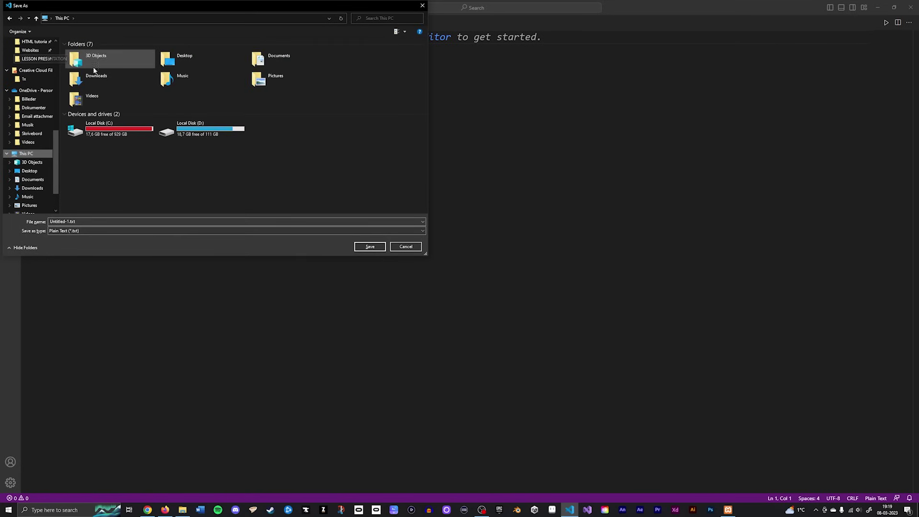
{"action": "double_click", "coordinate": [127, 129]}
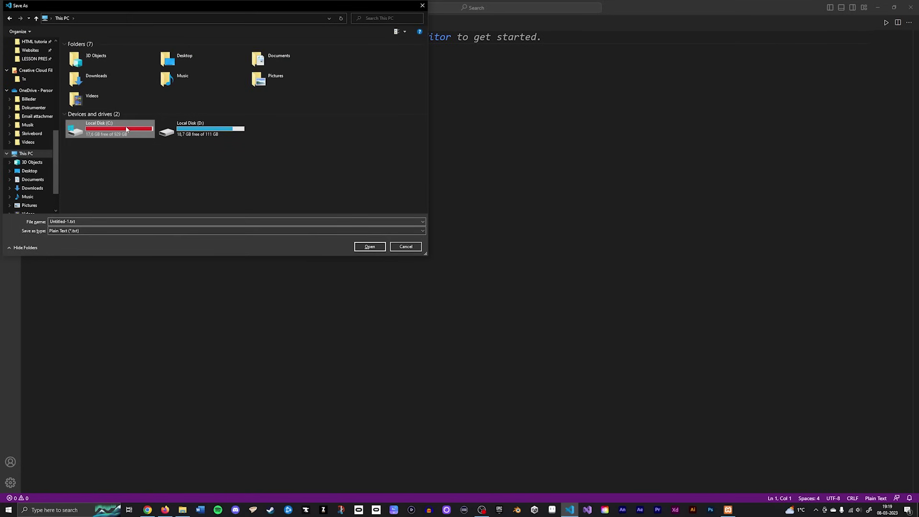
{"action": "scroll", "coordinate": [126, 129], "scroll_direction": "down", "scroll_amount": 4}
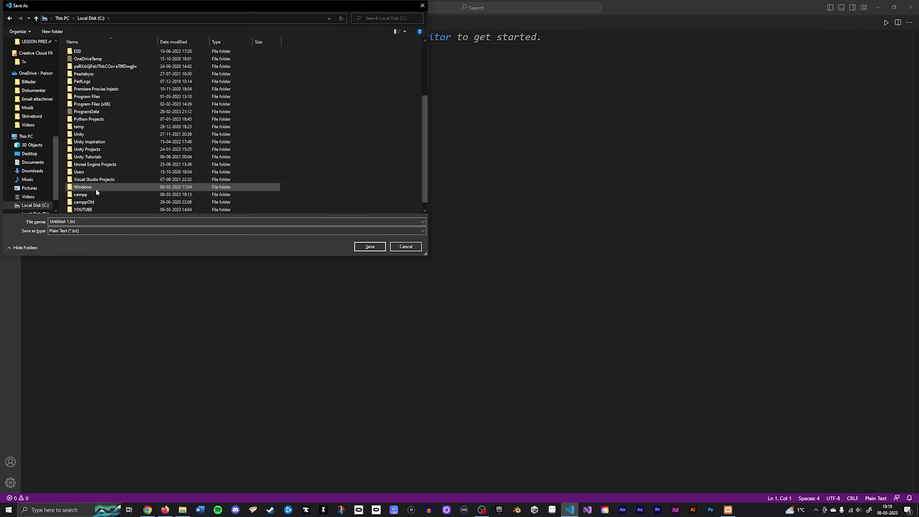
{"action": "left_click", "coordinate": [95, 197]}
{"action": "double_click", "coordinate": [94, 196]}
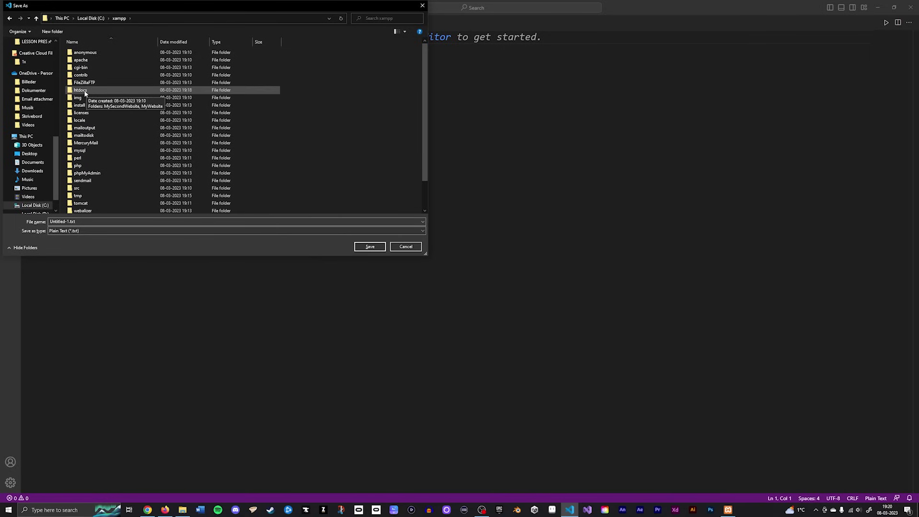
Pin htdocs to Quick access, open it, and delete the MySecondWebsite folder
{"action": "left_click_drag", "start_coordinate": [85, 93], "coordinate": [35, 75]}
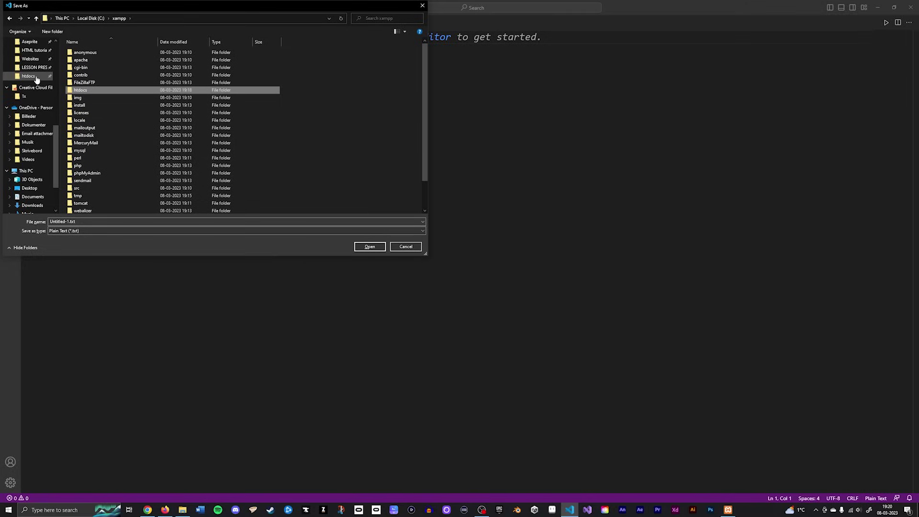
{"action": "left_click", "coordinate": [34, 76]}
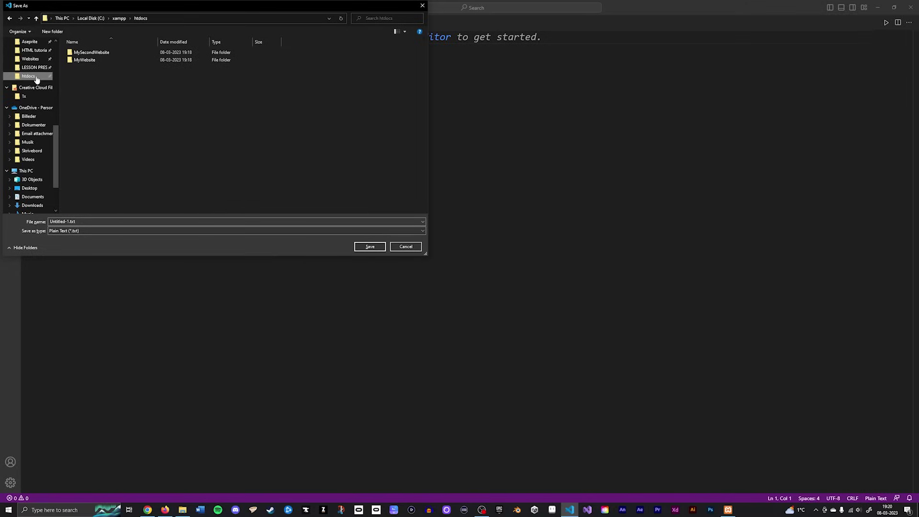
{"action": "left_click", "coordinate": [96, 56]}
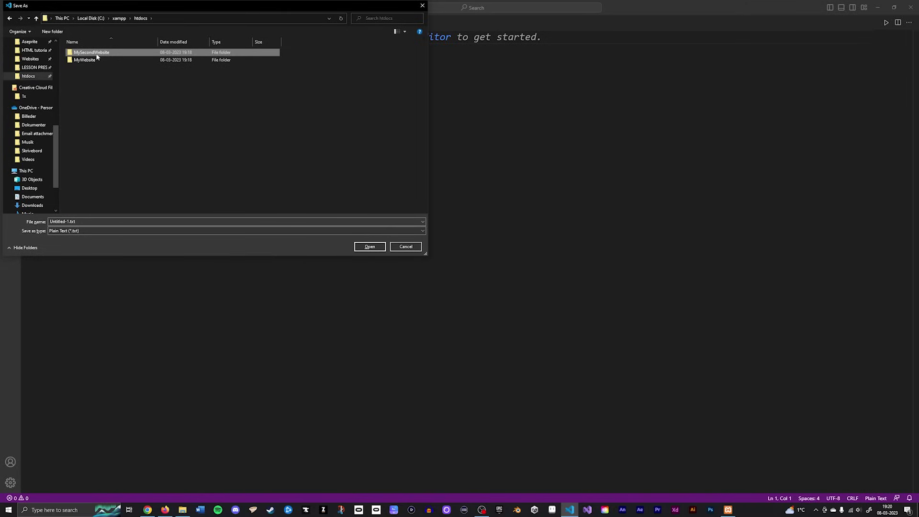
{"action": "key", "text": "Delete"}
Save the untitled file as index.php inside the MyWebsite folder
{"action": "double_click", "coordinate": [96, 53]}
{"action": "type", "text": "inde"}
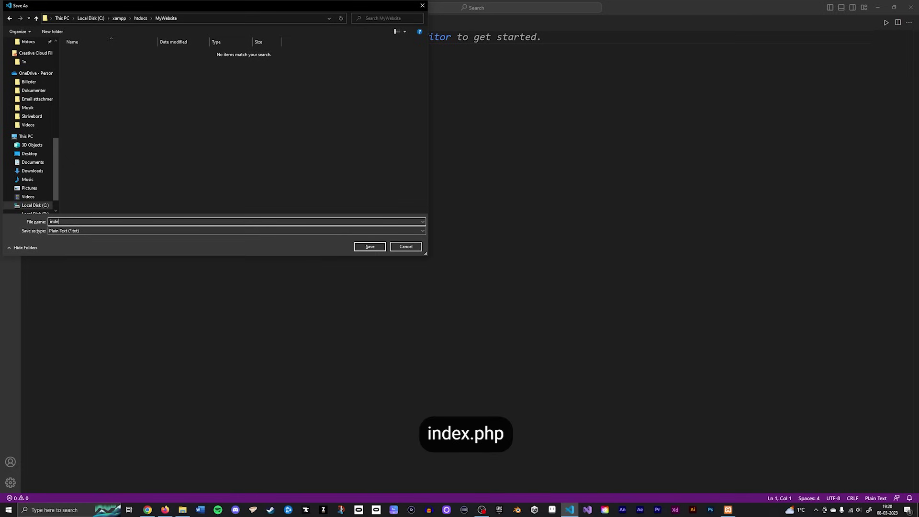
{"action": "type", "text": "x.php"}
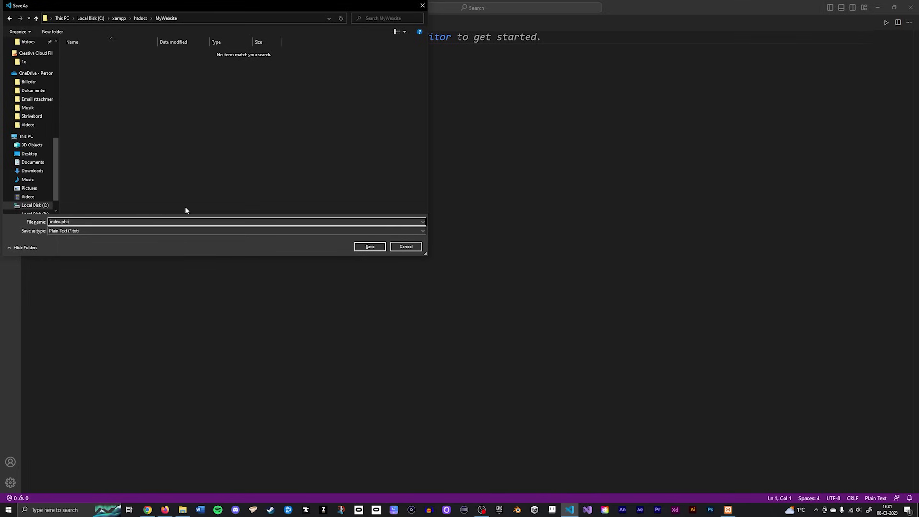
{"action": "left_click", "coordinate": [383, 247]}
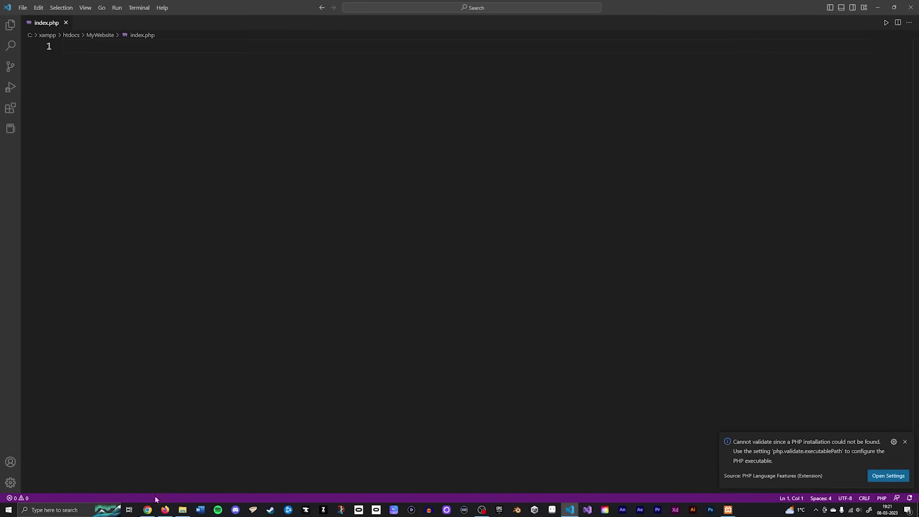
Reload localhost/MyWebsite in Chrome to see the blank index.php page, then return to VS Code
{"action": "left_click", "coordinate": [147, 509]}
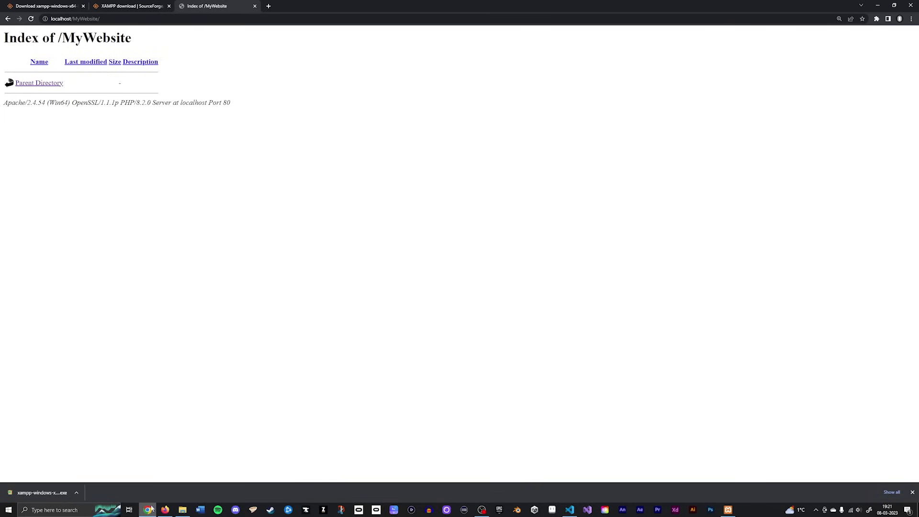
{"action": "left_click", "coordinate": [31, 18]}
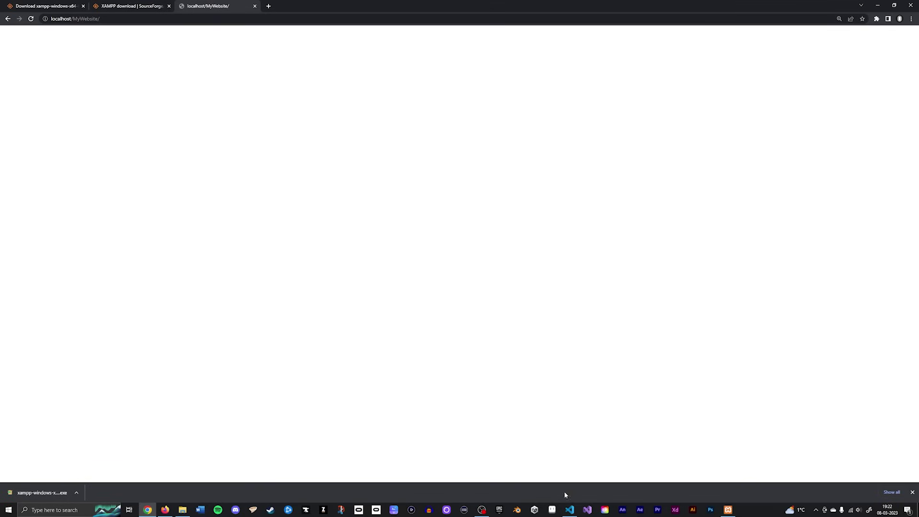
{"action": "left_click", "coordinate": [569, 508]}
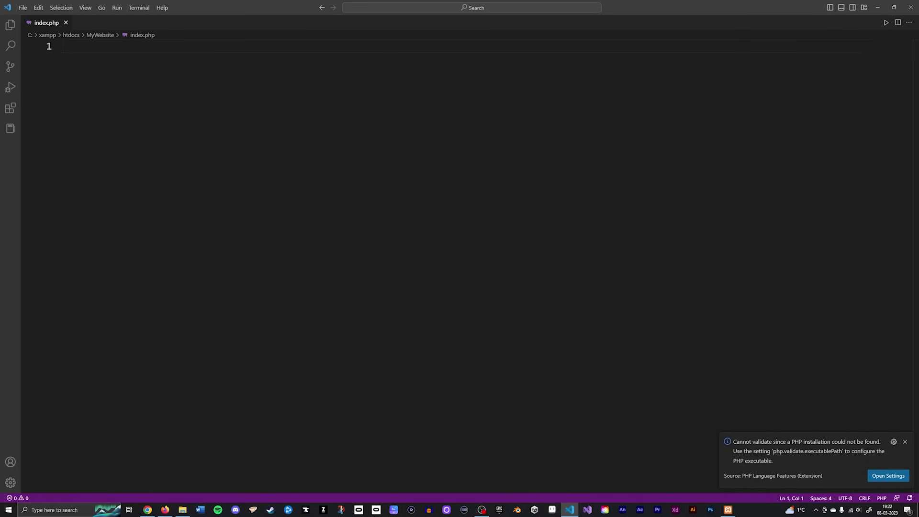
Dismiss the PHP validation warning and open Settings at Extensions > PHP
{"action": "key", "text": "Escape"}
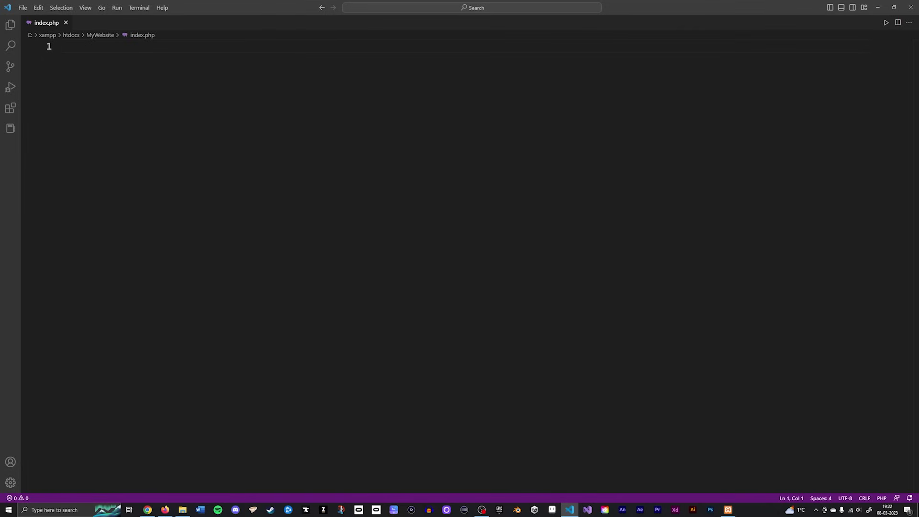
{"action": "left_click", "coordinate": [22, 7]}
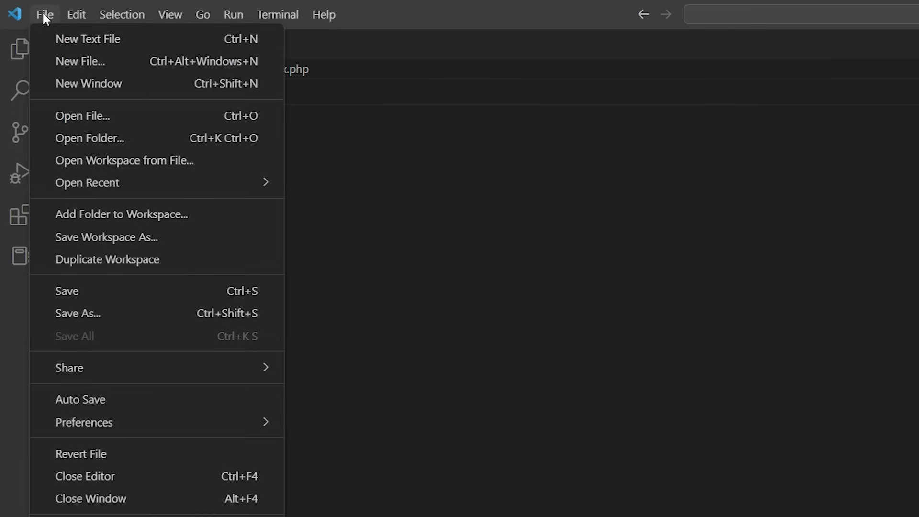
{"action": "mouse_move", "coordinate": [119, 431]}
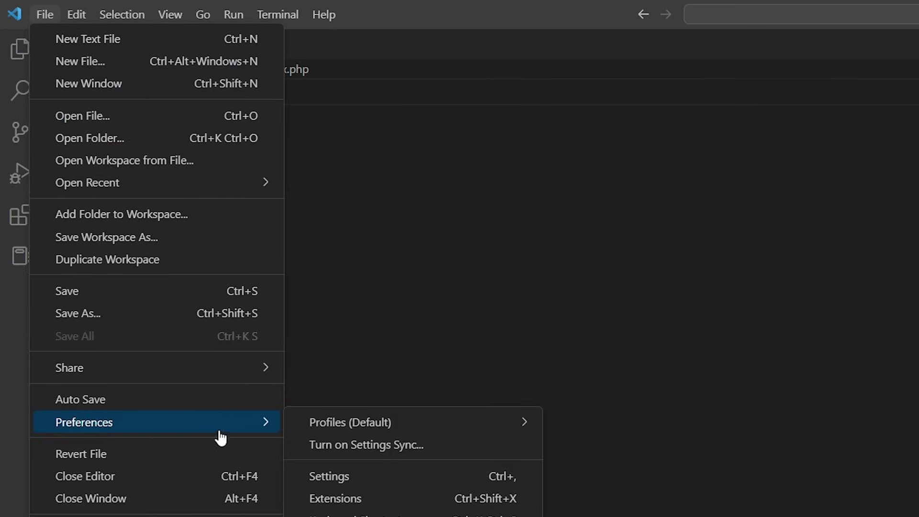
{"action": "left_click", "coordinate": [390, 478]}
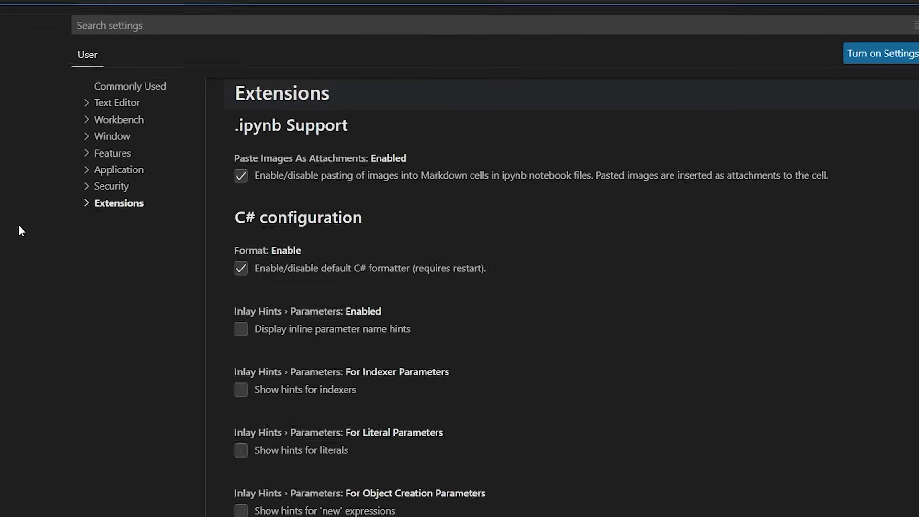
{"action": "left_click", "coordinate": [115, 204]}
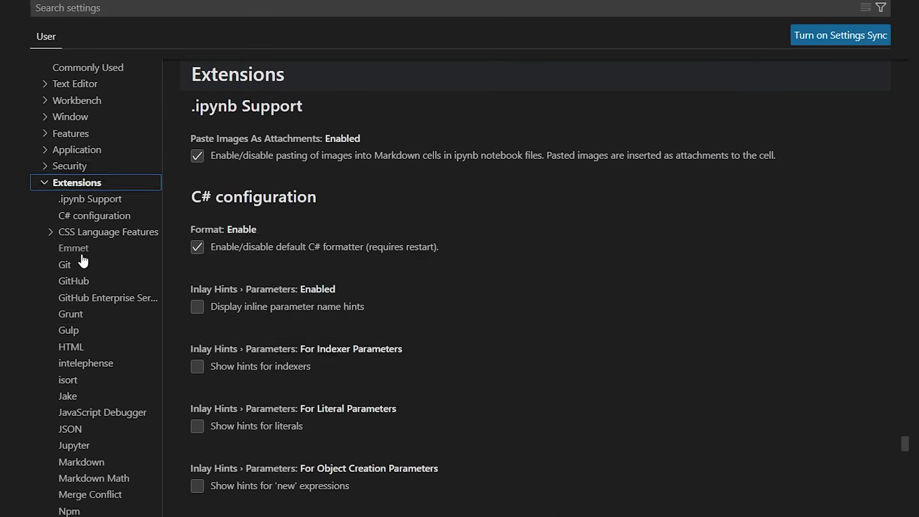
{"action": "left_click", "coordinate": [75, 426]}
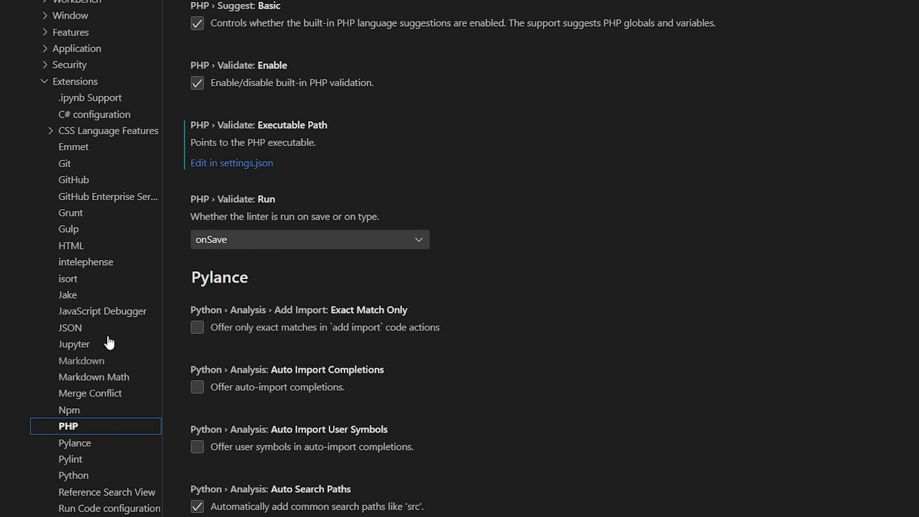
Open settings.json from Validate: Executable Path, select the new entry, then switch to File Explorer
{"action": "left_click", "coordinate": [259, 167]}
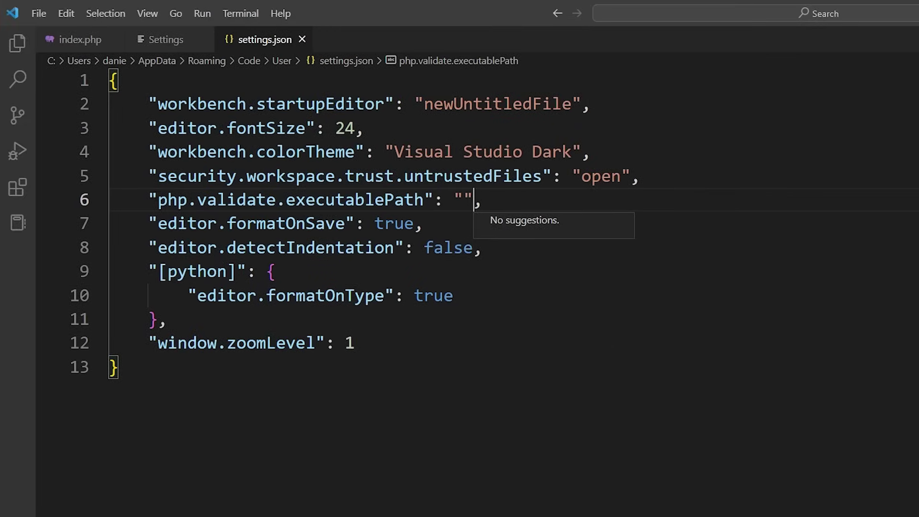
{"action": "left_click_drag", "start_coordinate": [149, 200], "coordinate": [518, 207]}
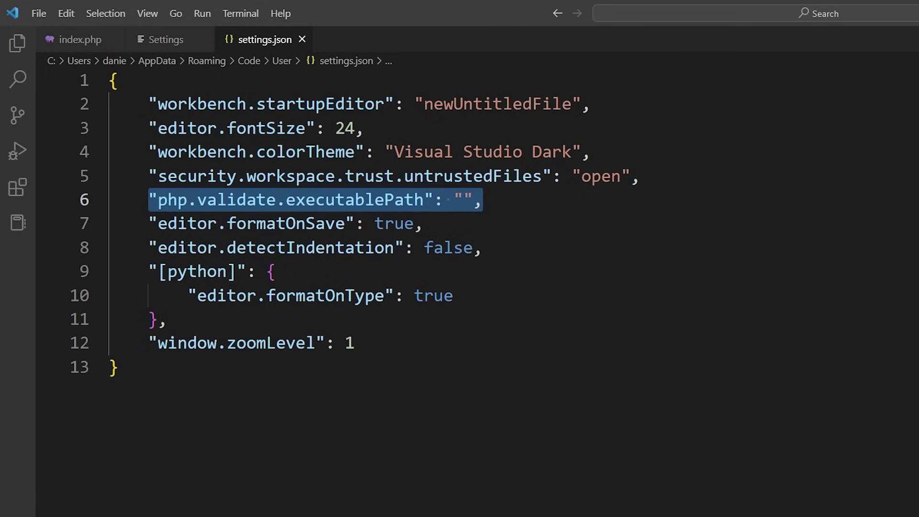
{"action": "key", "text": "alt+Tab"}
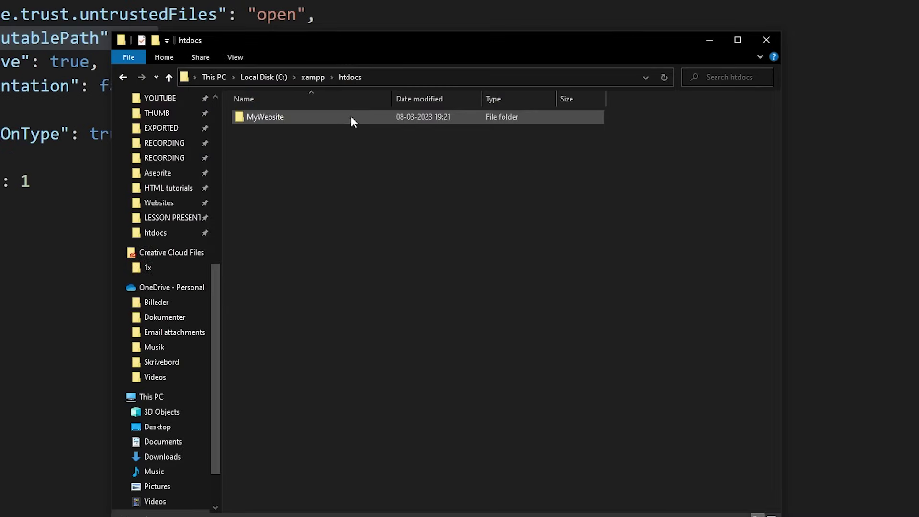
Browse to C:\xampp\php where php.exe sits, then return to the empty executablePath value
{"action": "left_click", "coordinate": [586, 286]}
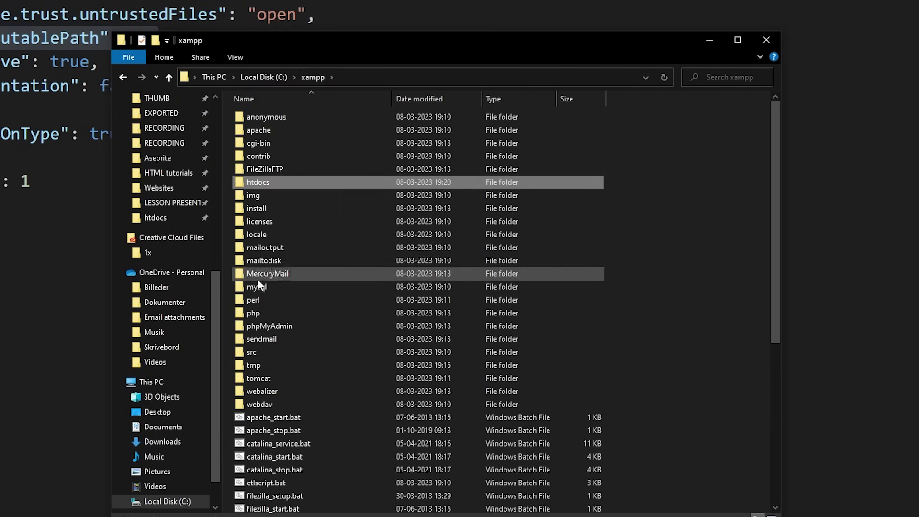
{"action": "double_click", "coordinate": [254, 313]}
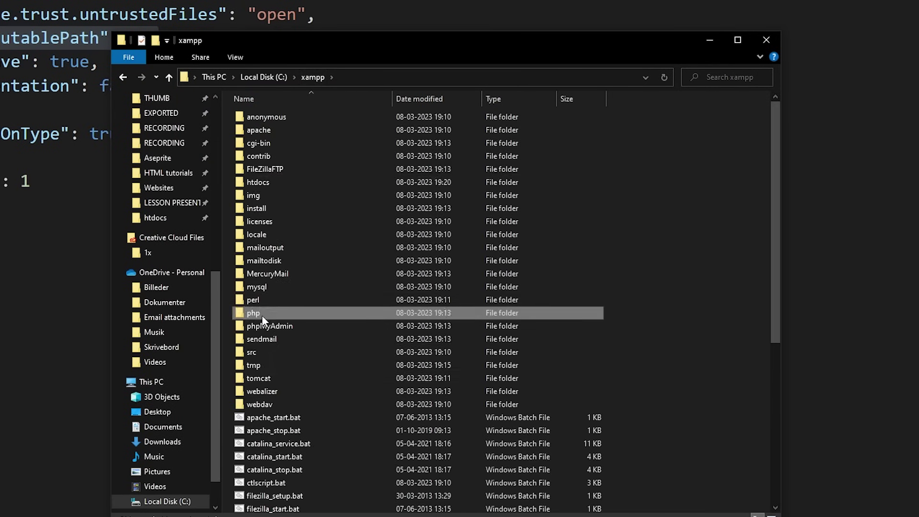
{"action": "scroll", "coordinate": [262, 315], "scroll_direction": "down", "scroll_amount": 4}
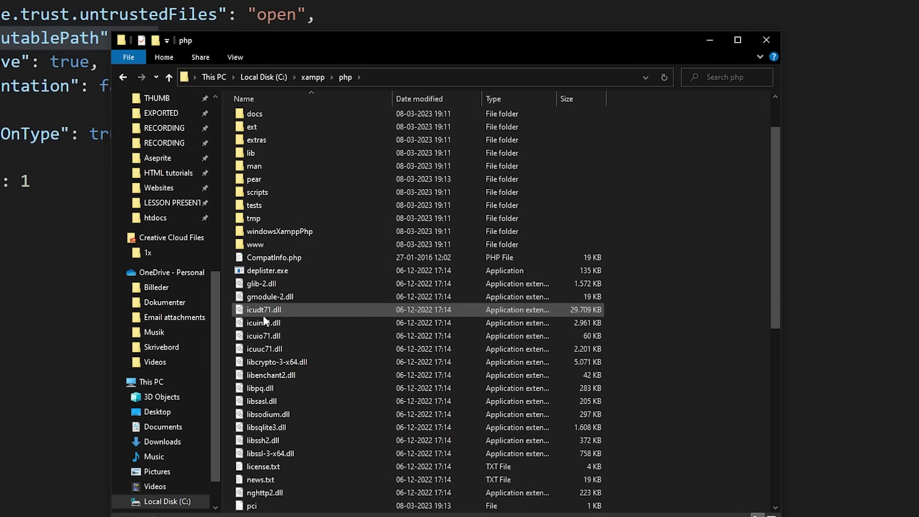
{"action": "scroll", "coordinate": [262, 318], "scroll_direction": "down", "scroll_amount": 3}
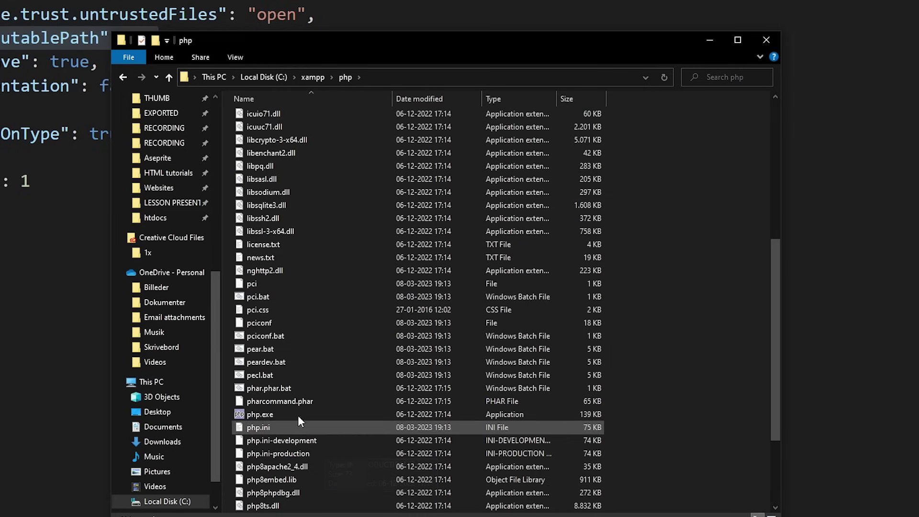
{"action": "key", "text": "alt+Tab"}
{"action": "left_click", "coordinate": [463, 200]}
Enter the php folder path plus \php.exe as executablePath and save
{"action": "type", "text": "C:\\xampp\\php"}
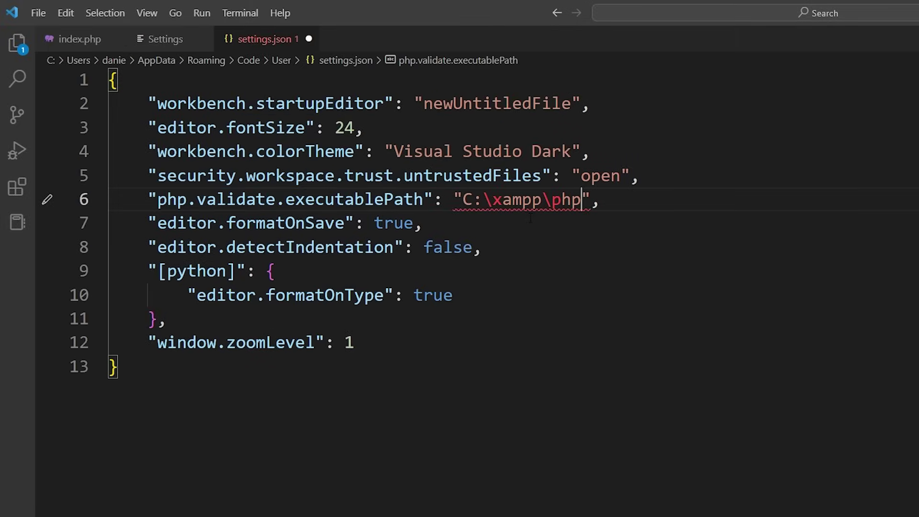
{"action": "type", "text": "\\"}
{"action": "type", "text": "php.ex"}
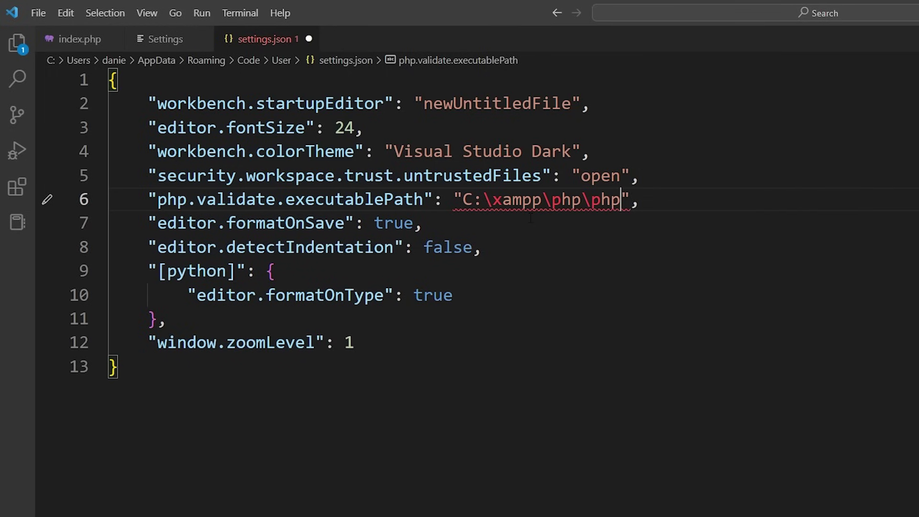
{"action": "type", "text": "e"}
{"action": "left_click", "coordinate": [705, 203]}
{"action": "key", "text": "ctrl+s"}
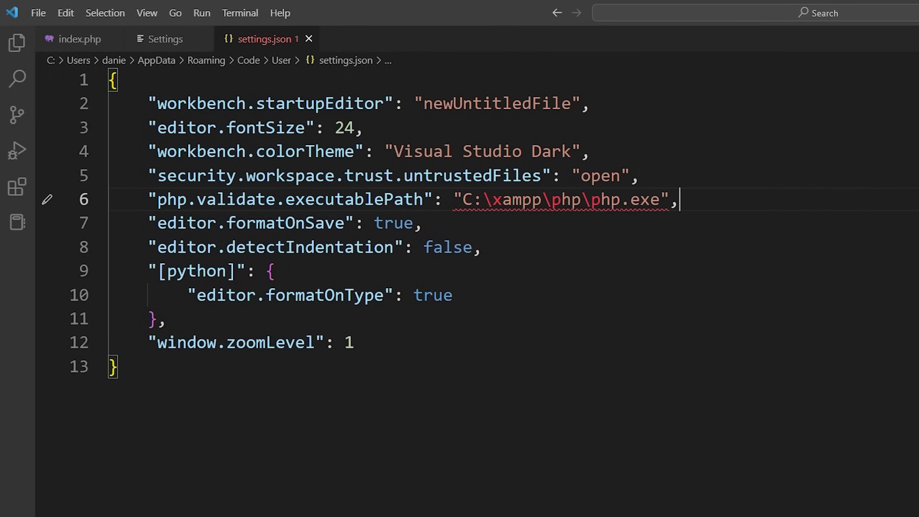
Change the path to C:/xampp/php/php.exe with forward slashes, save, and close settings.json
{"action": "left_click_drag", "start_coordinate": [592, 199], "coordinate": [581, 200]}
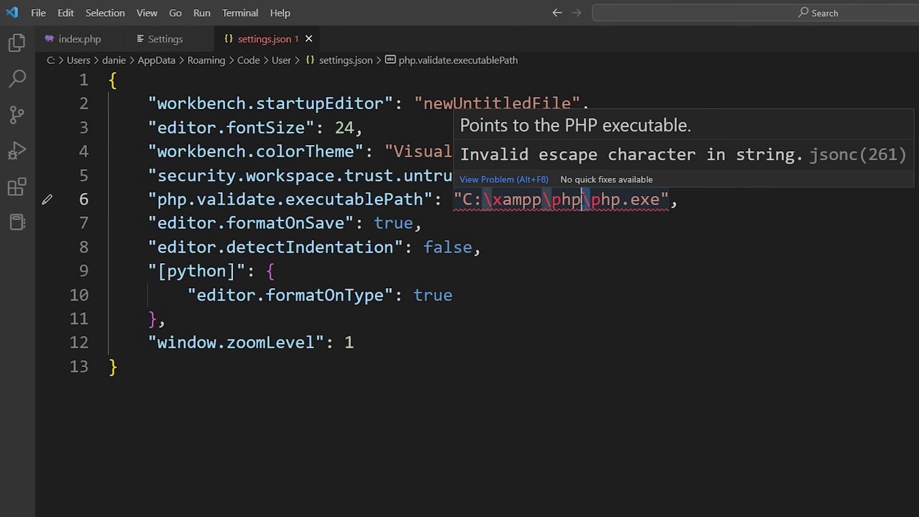
{"action": "type", "text": "/"}
{"action": "type", "text": "/php"}
{"action": "left_click_drag", "start_coordinate": [552, 199], "coordinate": [485, 199]}
{"action": "type", "text": "/"}
{"action": "left_click", "coordinate": [756, 205]}
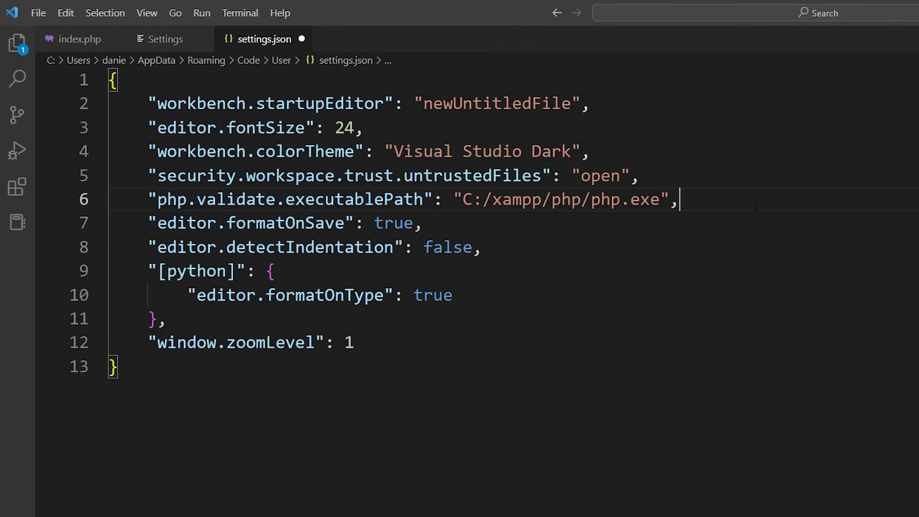
{"action": "key", "text": "ctrl+s"}
{"action": "left_click", "coordinate": [301, 39]}
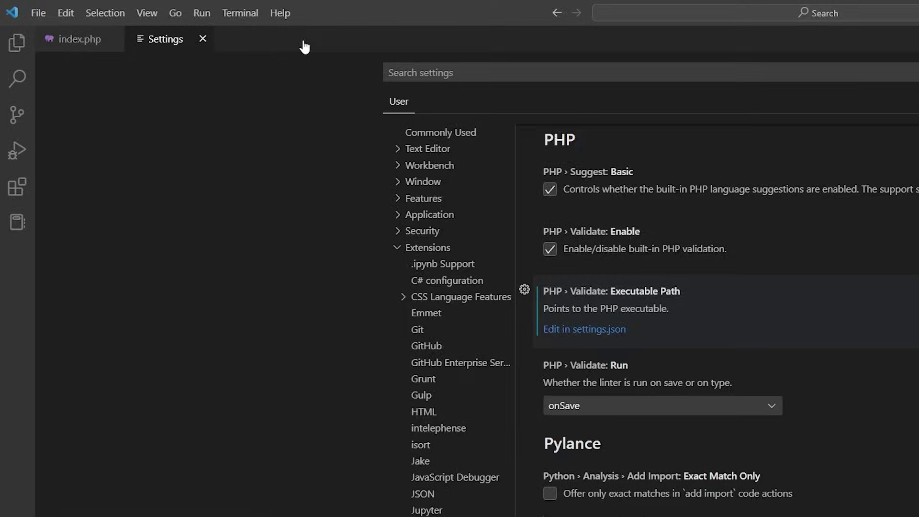
Close Settings and expand the html:5 Emmet snippet into an HTML5 skeleton in index.php
{"action": "left_click", "coordinate": [203, 39]}
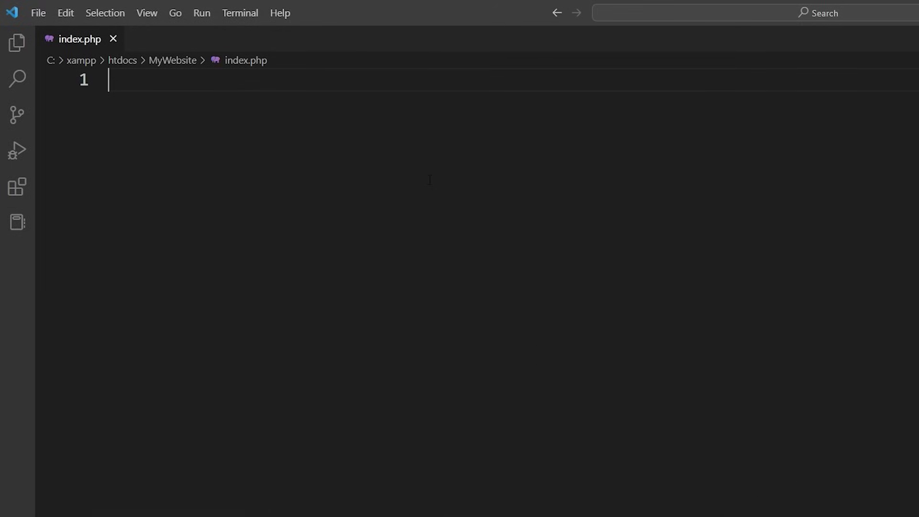
{"action": "key", "text": "Return"}
{"action": "key", "text": "BackSpace"}
{"action": "type", "text": "html"}
{"action": "key", "text": "Down"}
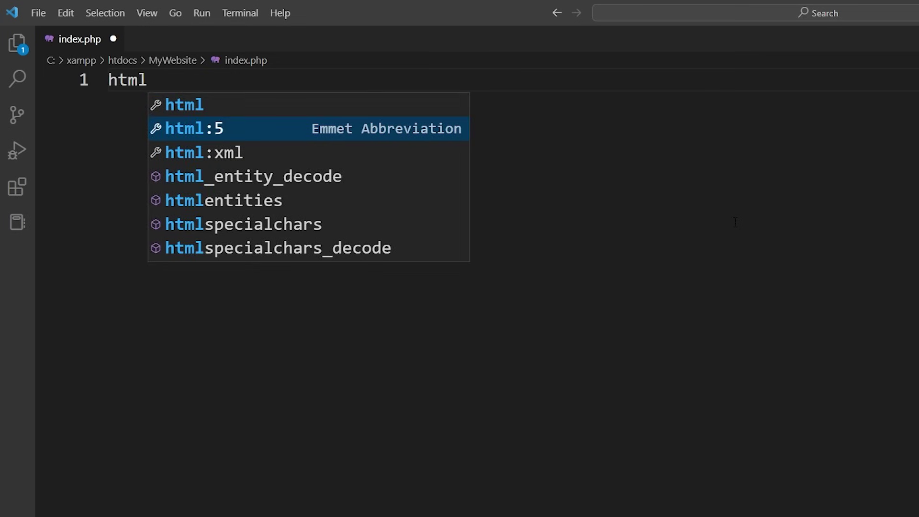
{"action": "key", "text": "Return"}
{"action": "key", "text": "Tab"}
{"action": "key", "text": "Tab"}
{"action": "key", "text": "Tab"}
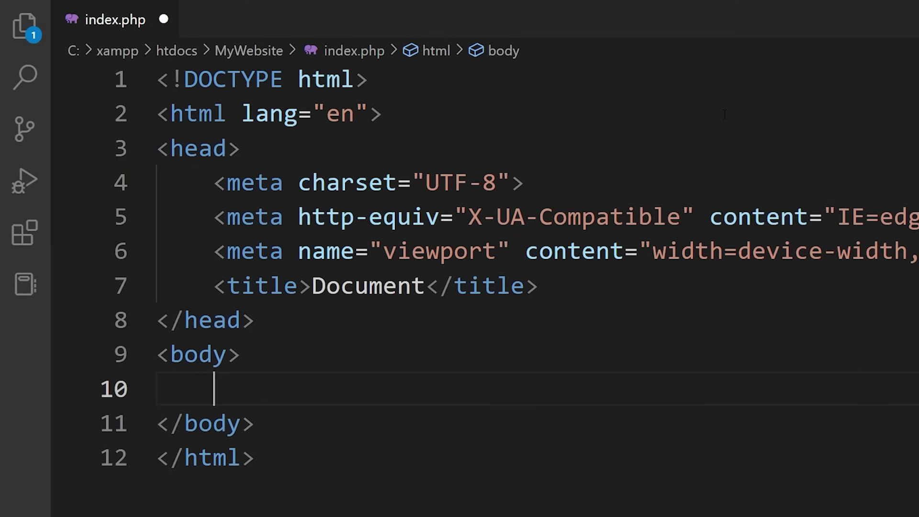
Add a PHP block with echo "Hello World!"; in the body and save index.php
{"action": "type", "text": "<"}
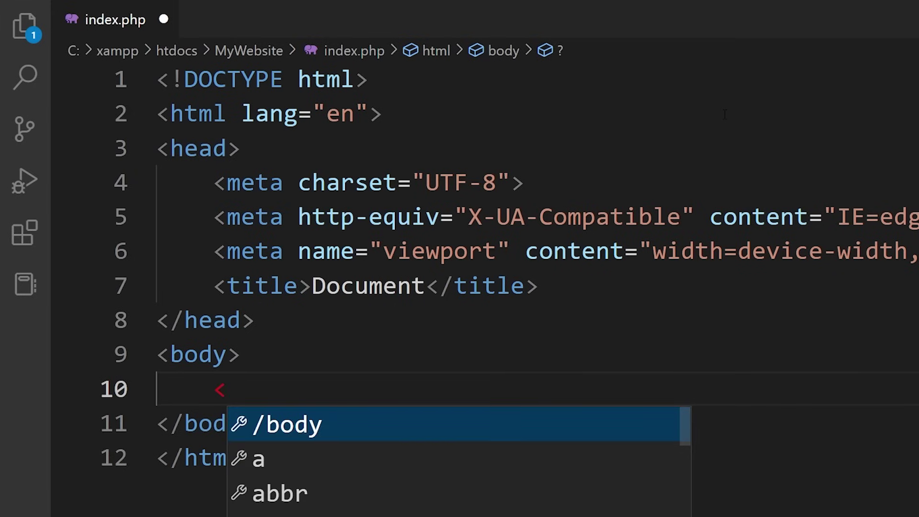
{"action": "type", "text": "?php"}
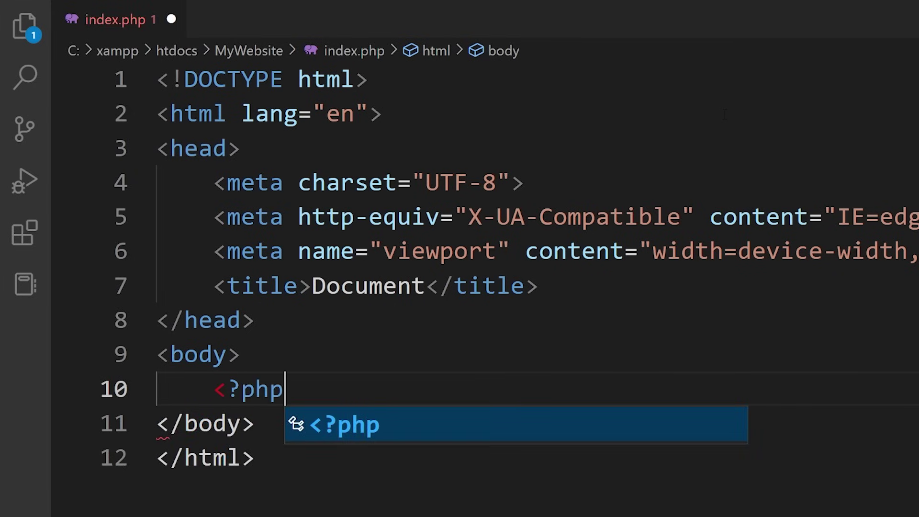
{"action": "type", "text": " ?>"}
{"action": "key", "text": "Left"}
{"action": "key", "text": "Left"}
{"action": "key", "text": "Left"}
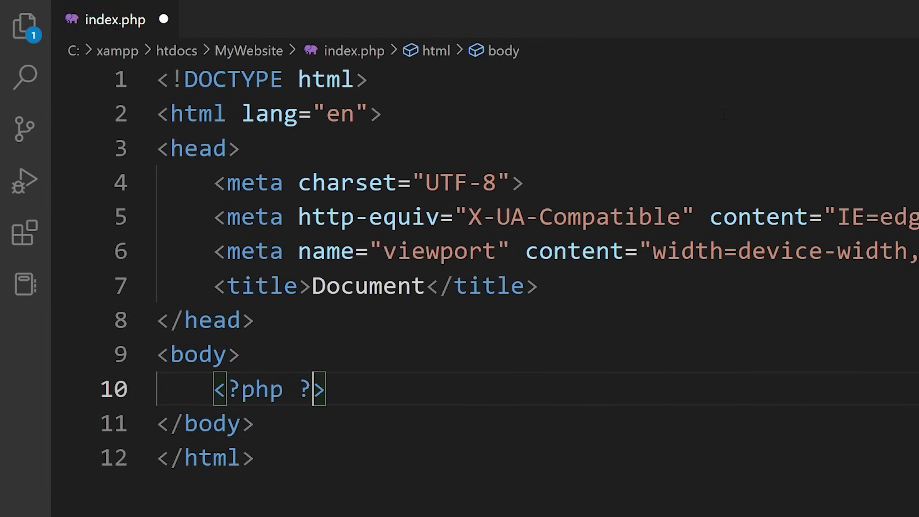
{"action": "key", "text": "Return"}
{"action": "key", "text": "Return"}
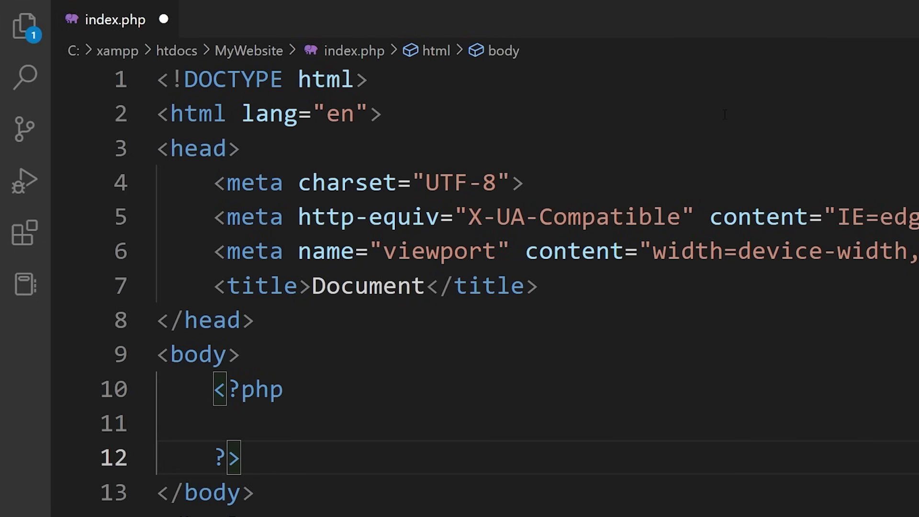
{"action": "key", "text": "Up"}
{"action": "key", "text": "Tab"}
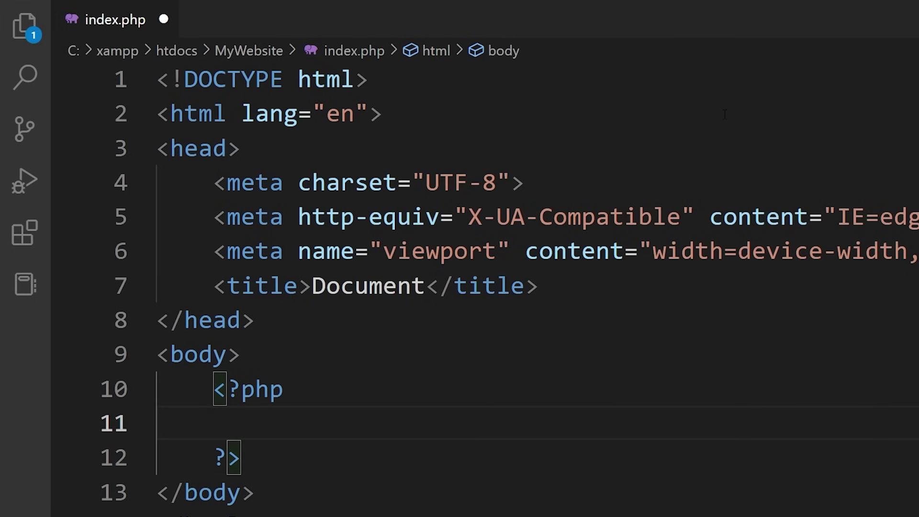
{"action": "type", "text": "ec"}
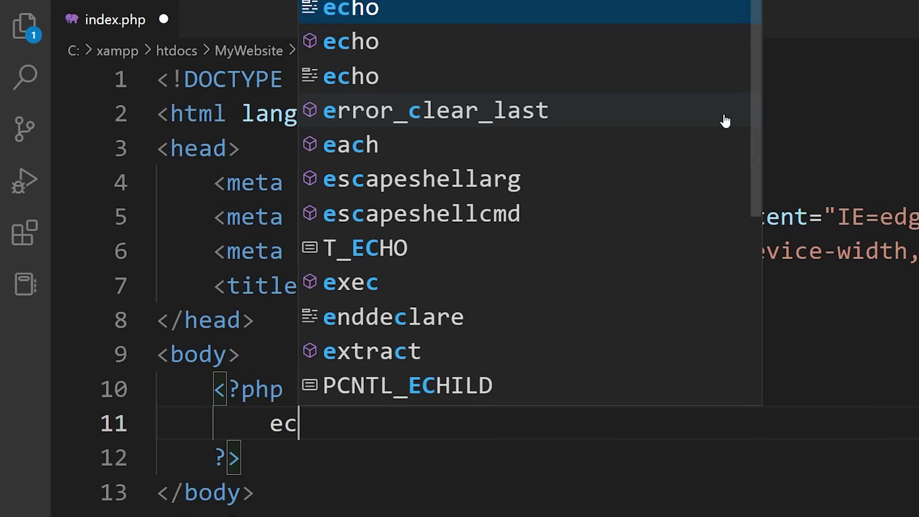
{"action": "type", "text": "ho \""}
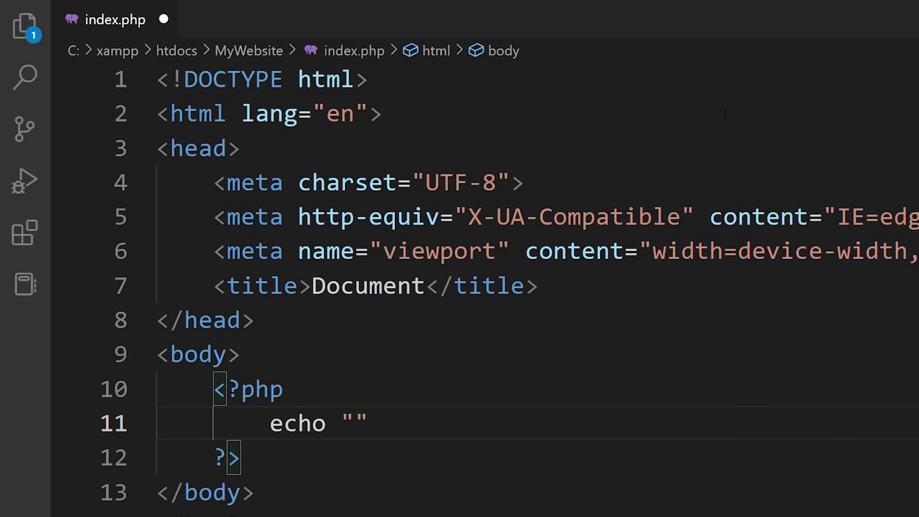
{"action": "type", "text": "Hello World"}
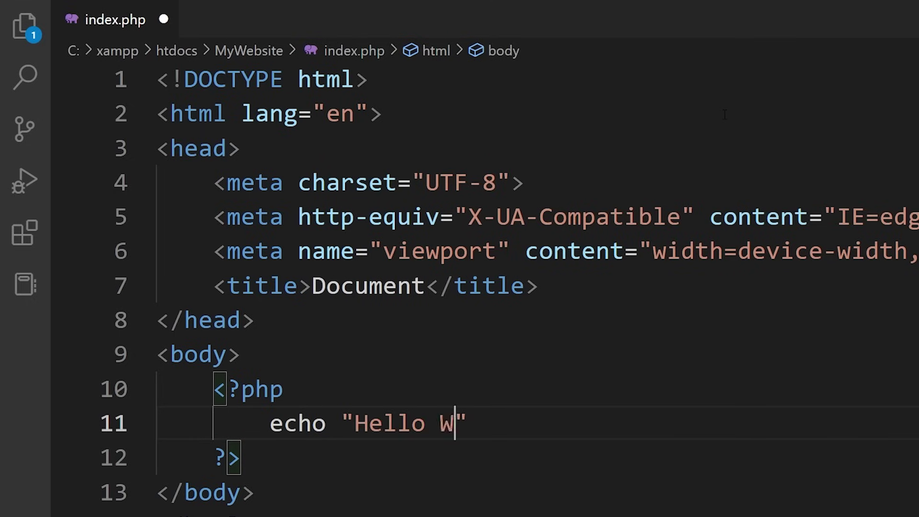
{"action": "type", "text": "!"}
{"action": "key", "text": "End"}
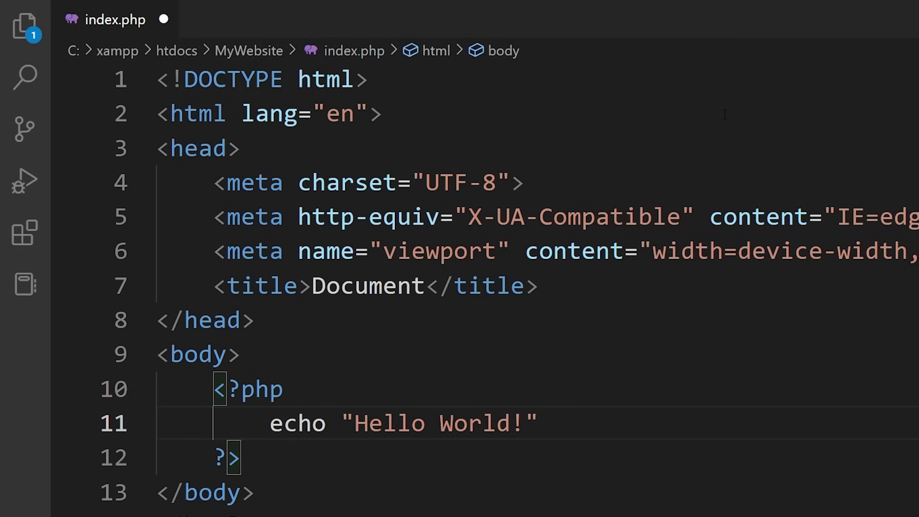
{"action": "type", "text": ";"}
{"action": "key", "text": "ctrl+s"}
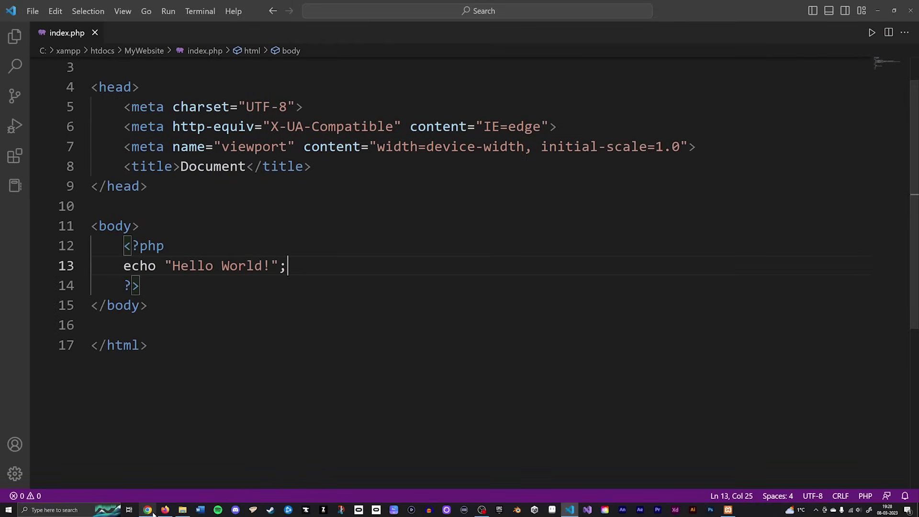
Reload localhost/MyWebsite in Chrome and select the displayed Hello World! text
{"action": "key", "text": "alt+Tab"}
{"action": "left_click", "coordinate": [30, 19]}
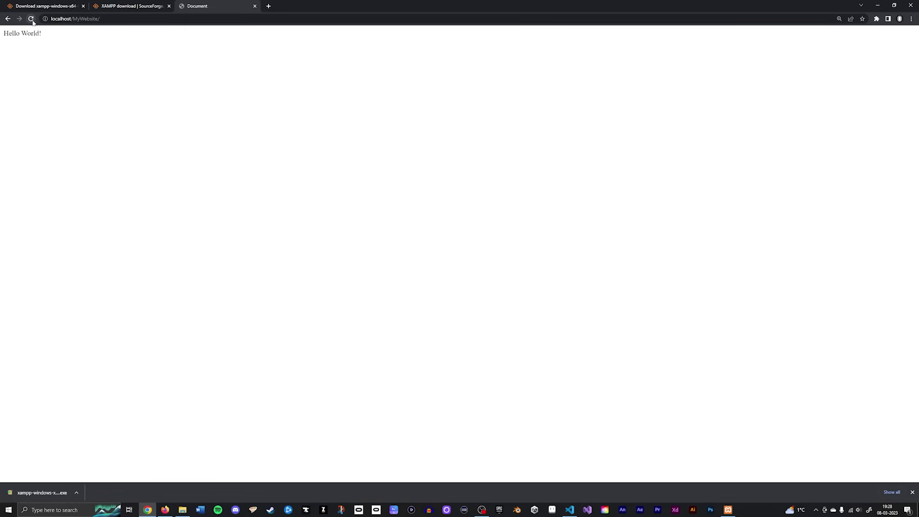
{"action": "left_click_drag", "start_coordinate": [6, 32], "coordinate": [54, 35]}
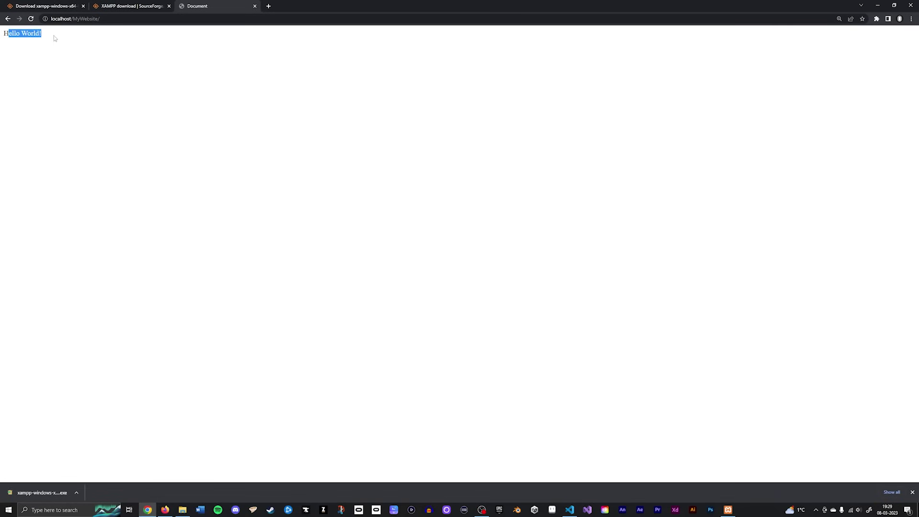